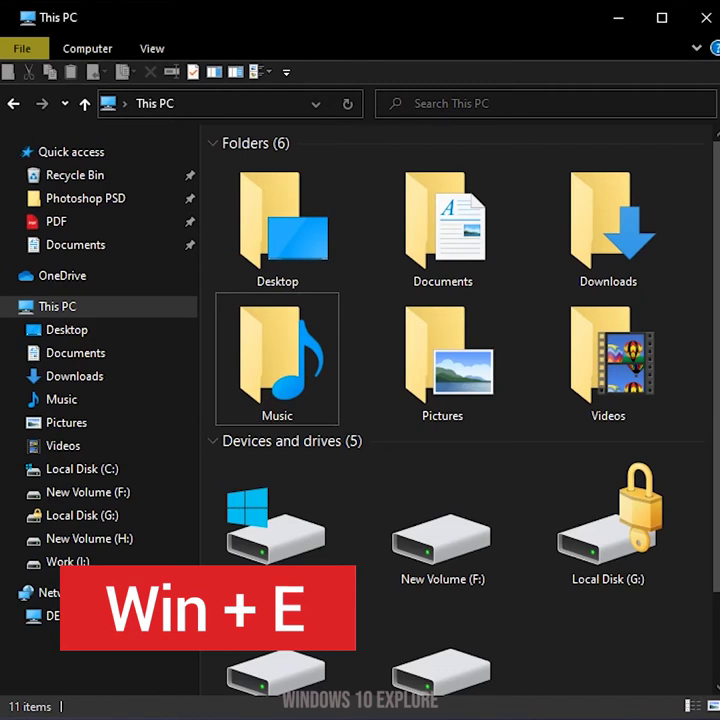
Move the selection between the Desktop, Documents, Downloads and Music folders using arrow keys
{"action": "left_click", "coordinate": [277, 225]}
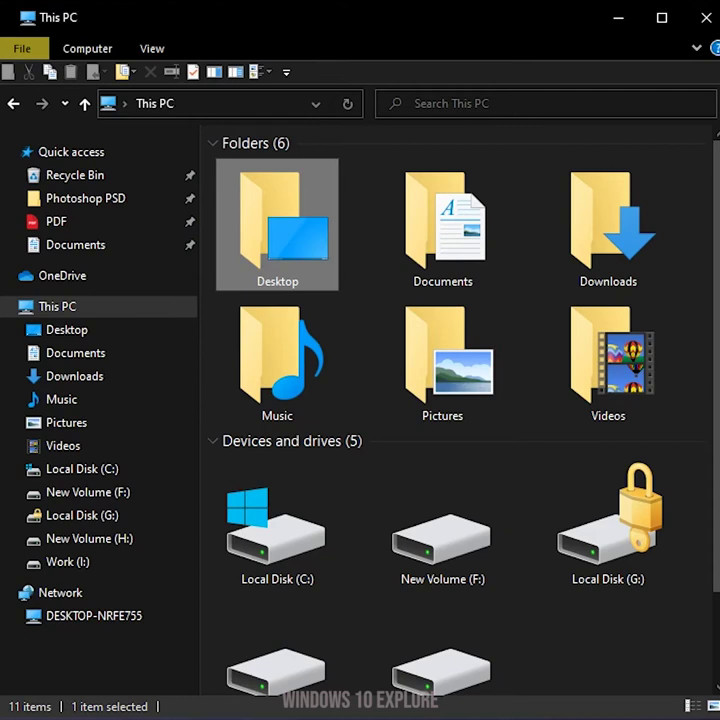
{"action": "left_click", "coordinate": [443, 225]}
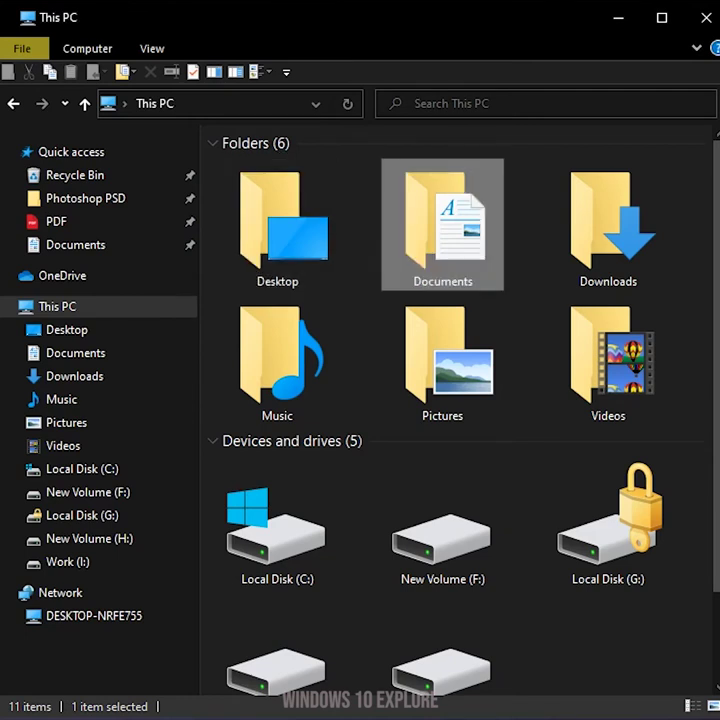
{"action": "key", "text": "Right"}
{"action": "key", "text": "Left"}
{"action": "key", "text": "Left"}
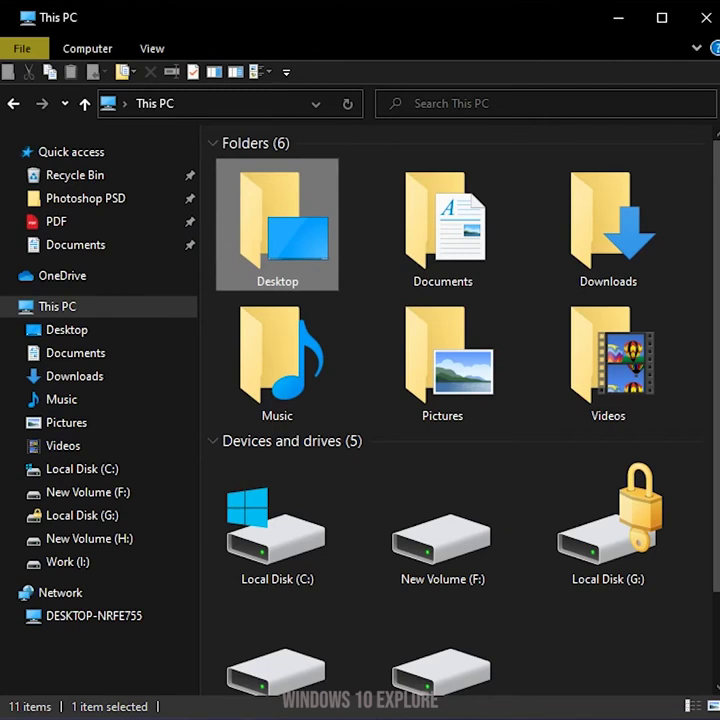
{"action": "key", "text": "Right"}
{"action": "key", "text": "Right"}
{"action": "key", "text": "Down"}
{"action": "key", "text": "Left"}
{"action": "key", "text": "Left"}
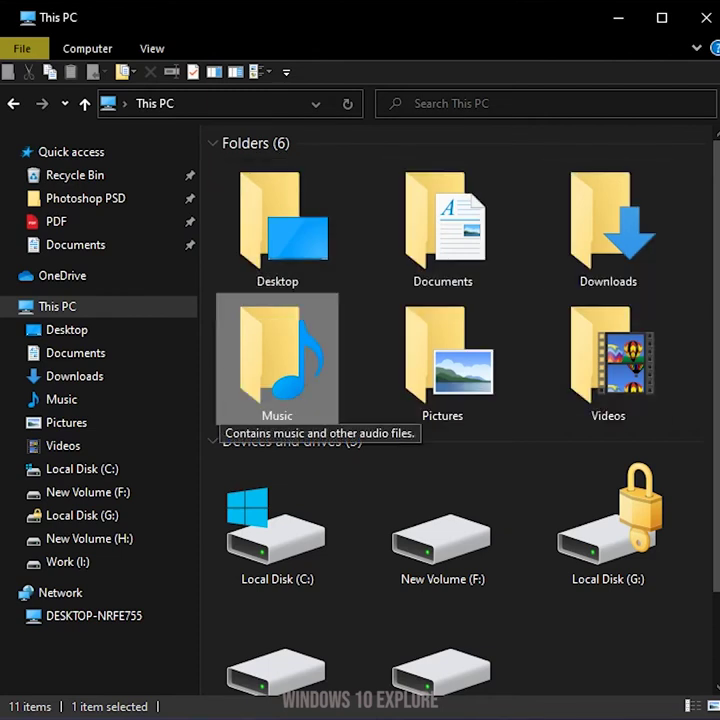
Shift focus to the navigation pane and open the Music folder from it
{"action": "key", "text": "shift+Tab"}
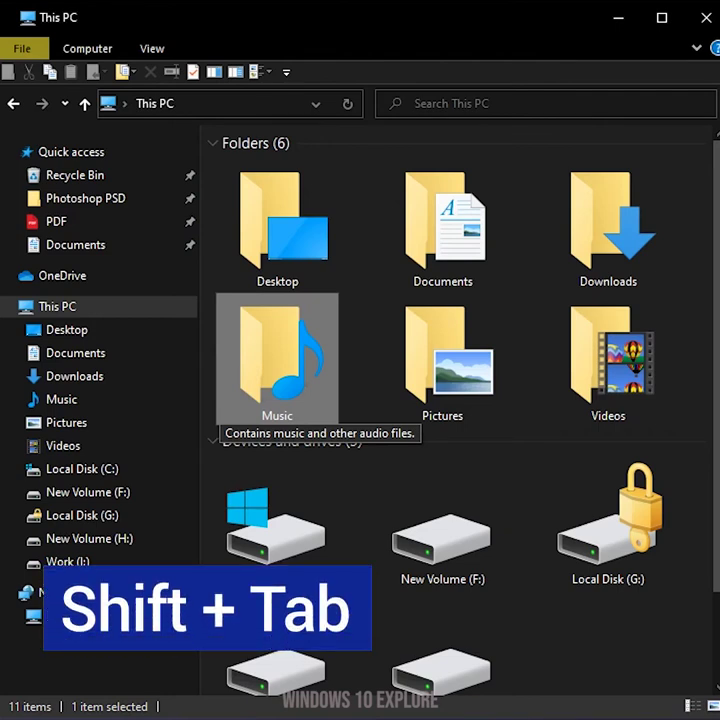
{"action": "key", "text": "shift+Tab"}
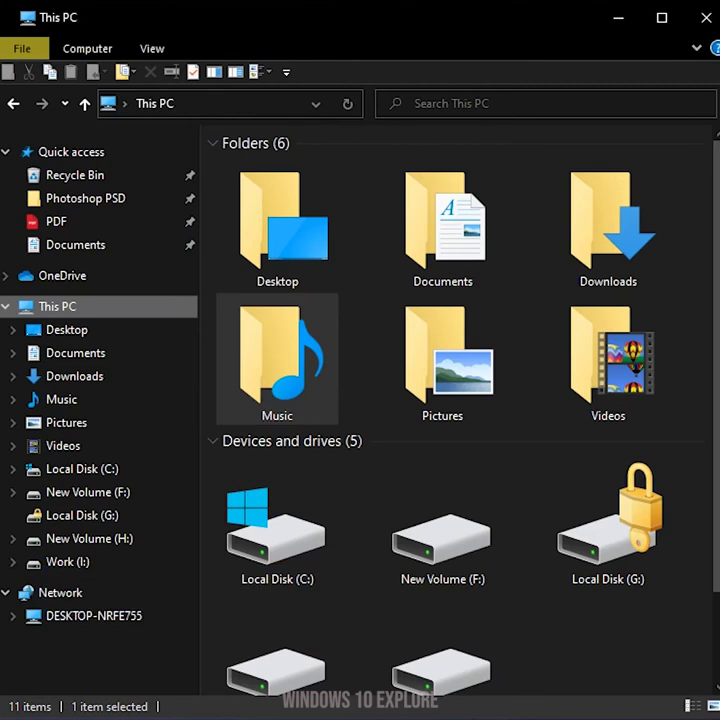
{"action": "key", "text": "Down"}
{"action": "key", "text": "Down"}
{"action": "key", "text": "Down"}
{"action": "key", "text": "Down"}
{"action": "key", "text": "Down"}
{"action": "key", "text": "Down"}
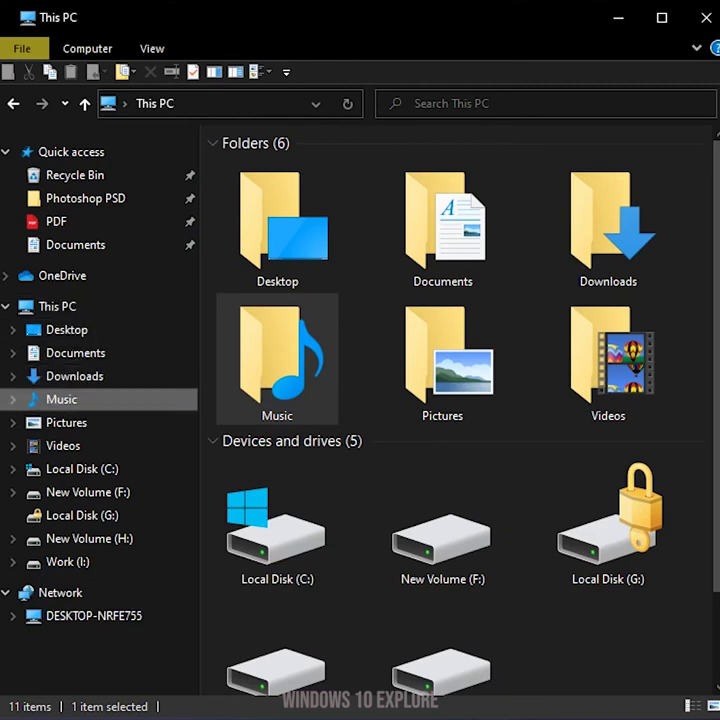
{"action": "key", "text": "Up"}
{"action": "key", "text": "Up"}
{"action": "key", "text": "Up"}
{"action": "key", "text": "Up"}
{"action": "key", "text": "Up"}
{"action": "key", "text": "Up"}
{"action": "key", "text": "Down"}
{"action": "key", "text": "Down"}
{"action": "key", "text": "Down"}
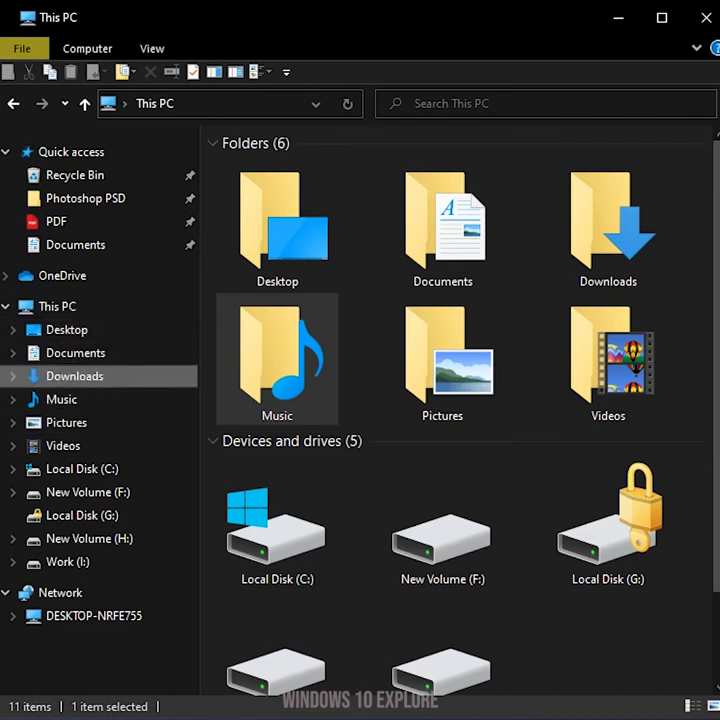
{"action": "key", "text": "Down"}
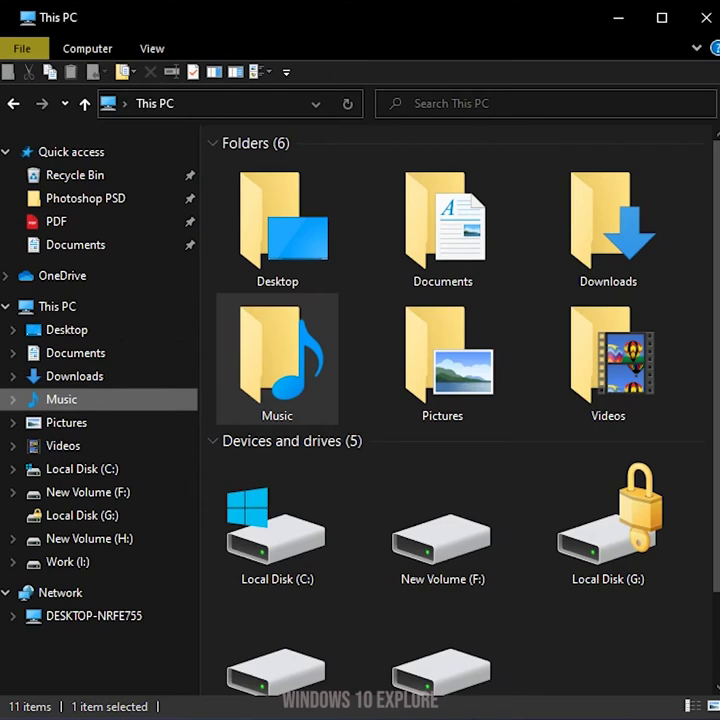
{"action": "key", "text": "Return"}
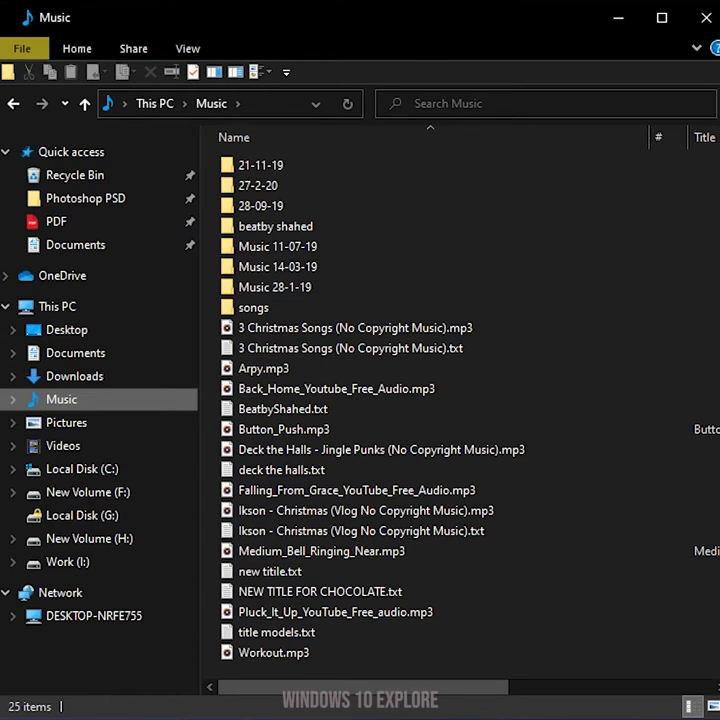
Step through the Music list with arrows, jumping between 21-11-19 and Workout.mp3 using Home/End
{"action": "key", "text": "Tab"}
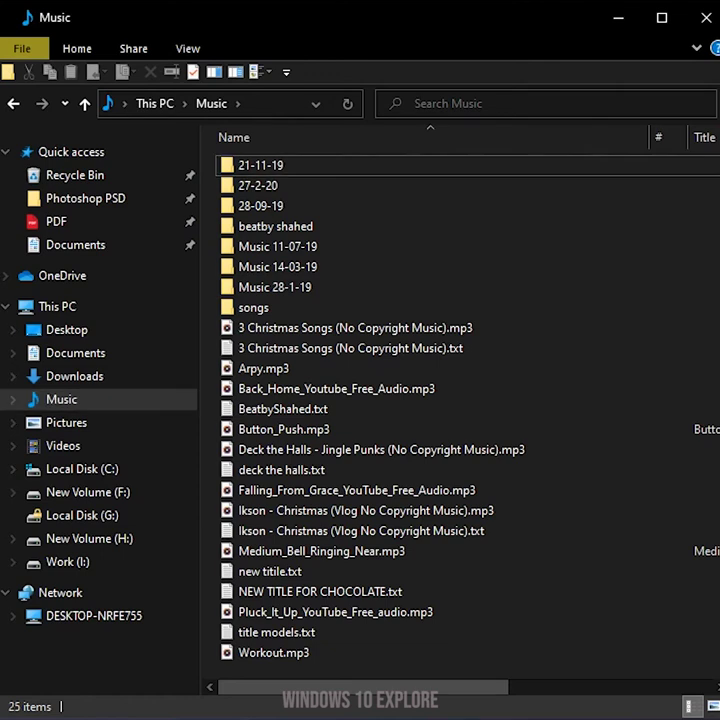
{"action": "key", "text": "Down"}
{"action": "key", "text": "Up"}
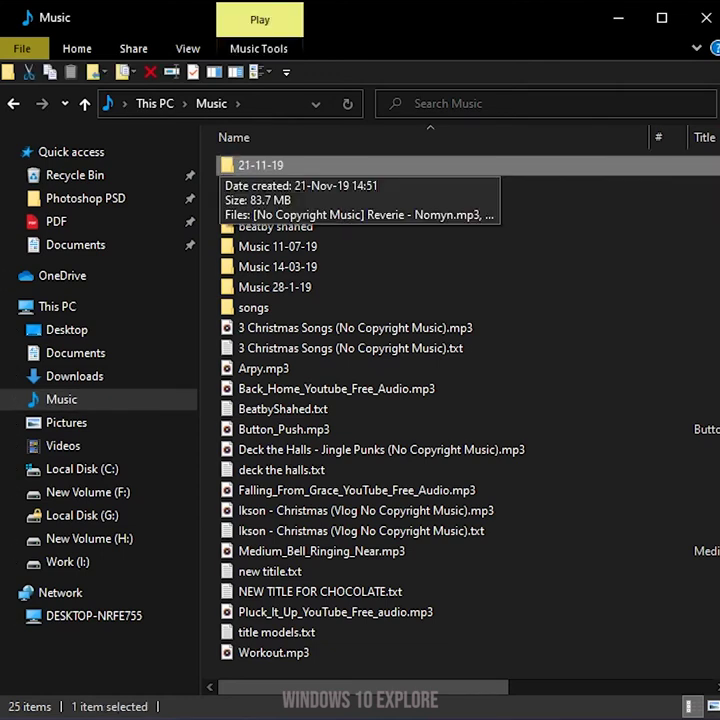
{"action": "key", "text": "Down"}
{"action": "key", "text": "Down"}
{"action": "key", "text": "Down"}
{"action": "key", "text": "Down"}
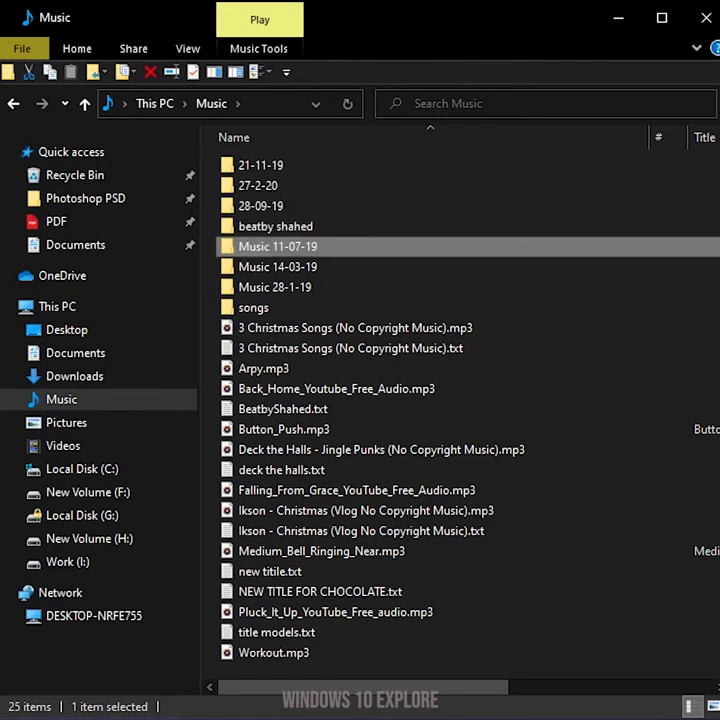
{"action": "key", "text": "Up"}
{"action": "key", "text": "Up"}
{"action": "key", "text": "Up"}
{"action": "key", "text": "Up"}
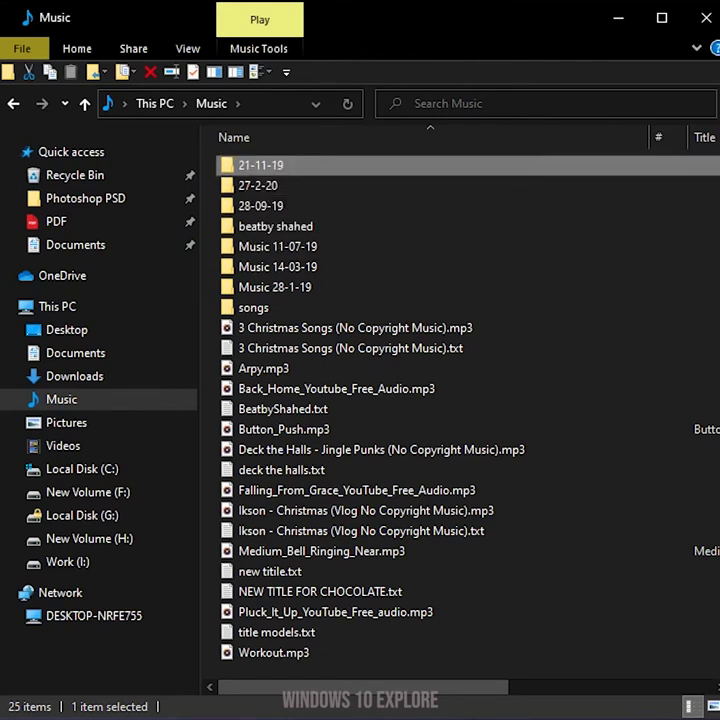
{"action": "key", "text": "Down"}
{"action": "key", "text": "Down"}
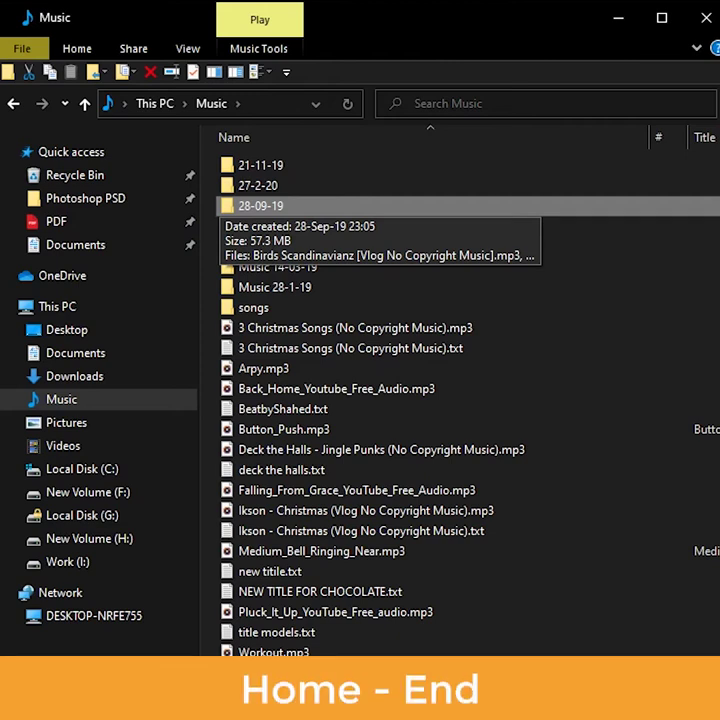
{"action": "key", "text": "Home"}
{"action": "key", "text": "End"}
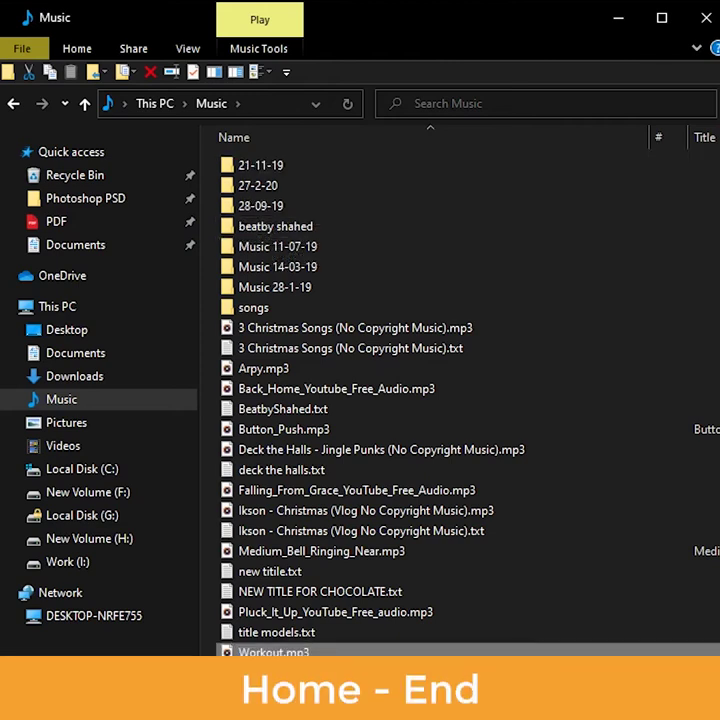
{"action": "key", "text": "Home"}
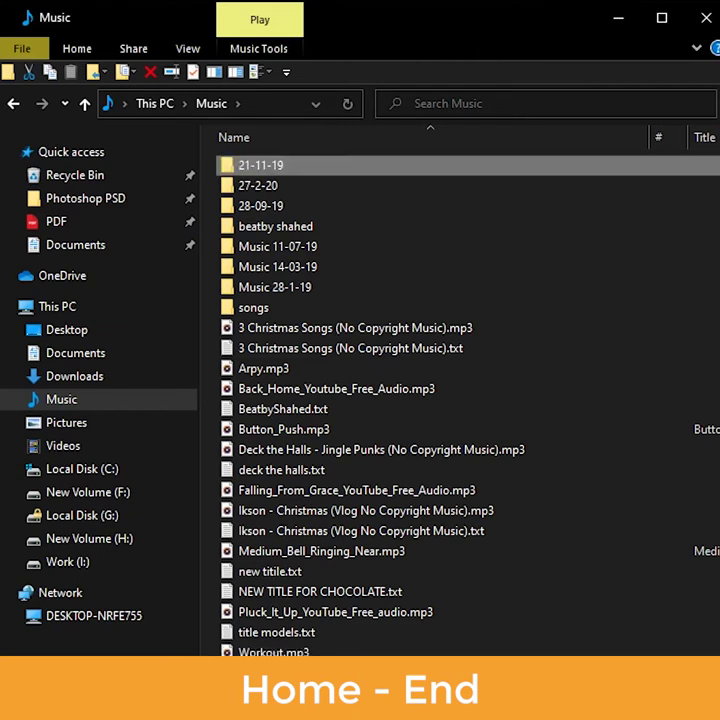
{"action": "key", "text": "End"}
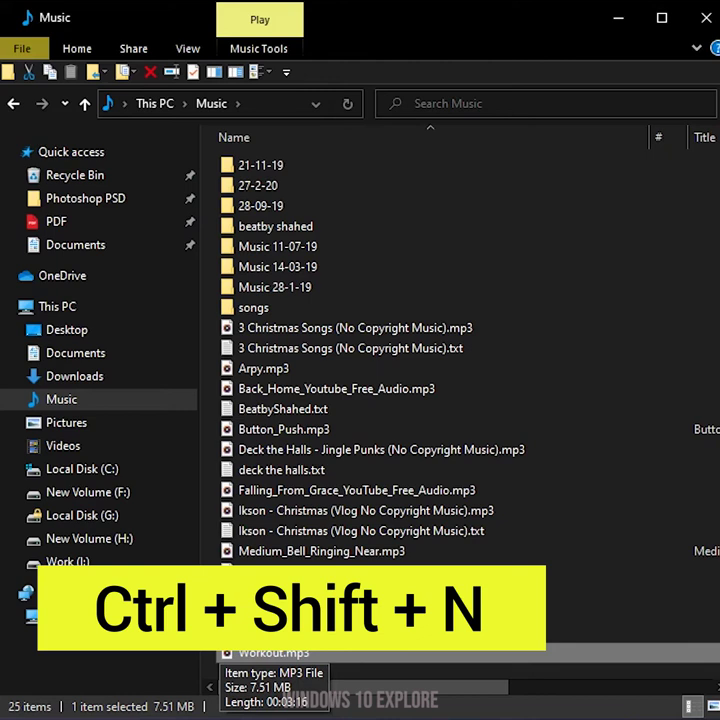
Create a new folder in Music named 'new file' with Ctrl+Shift+N
{"action": "key", "text": "ctrl+shift+n"}
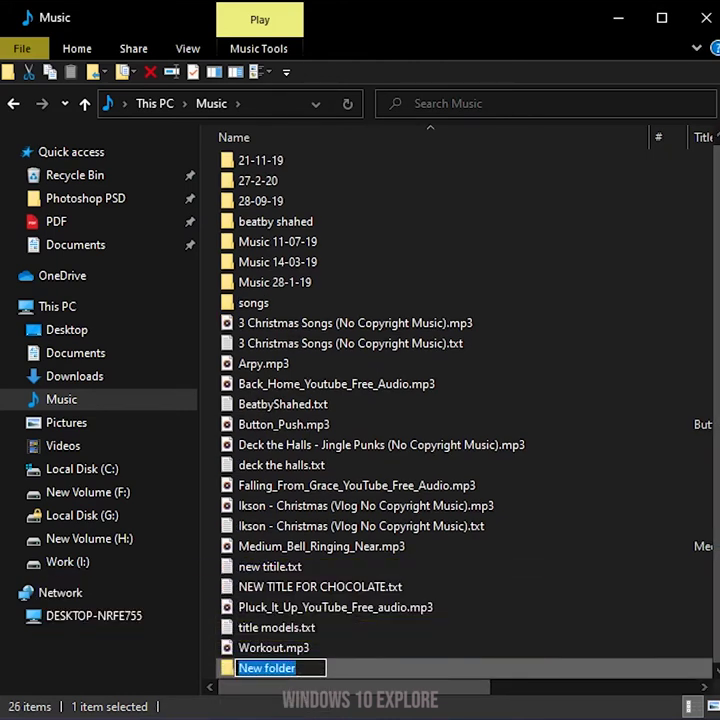
{"action": "type", "text": "new file"}
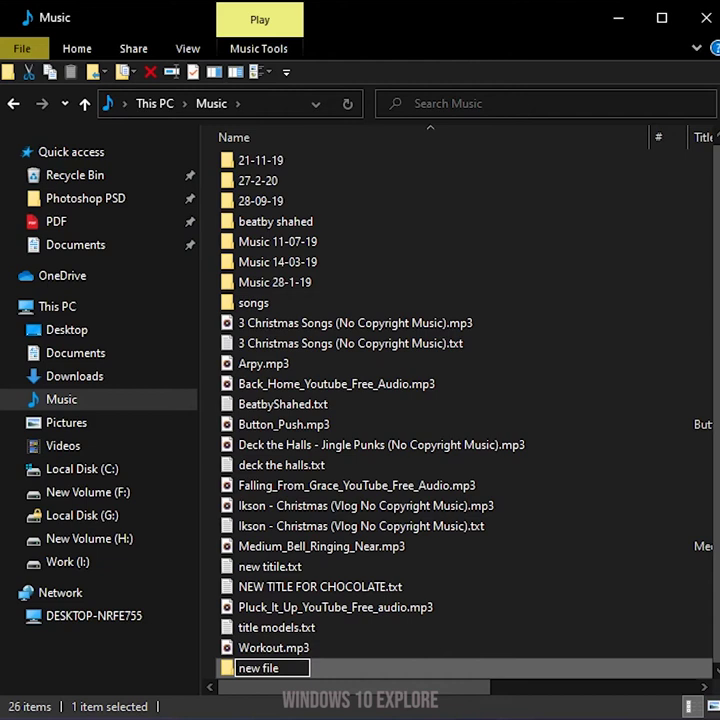
{"action": "key", "text": "Return"}
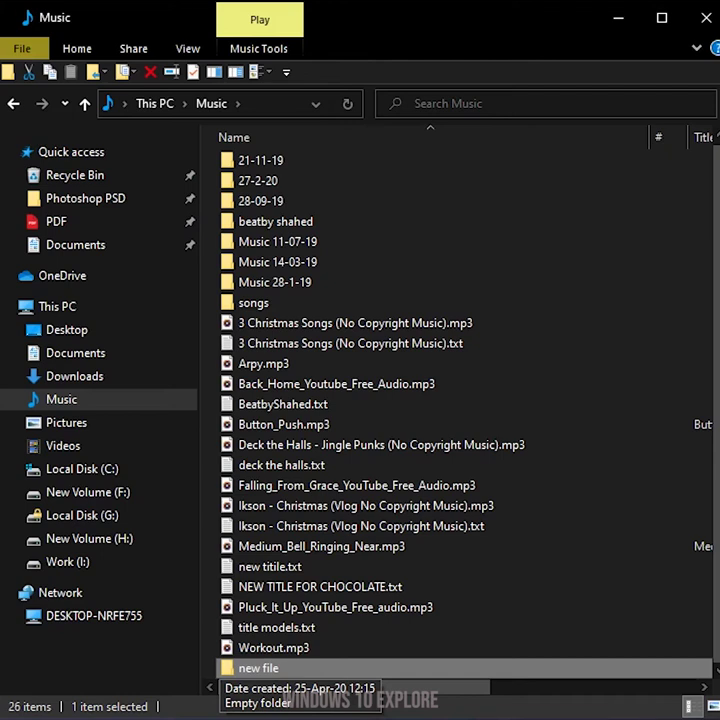
Rename the 'new file' folder to 'old file' using F2
{"action": "key", "text": "F2"}
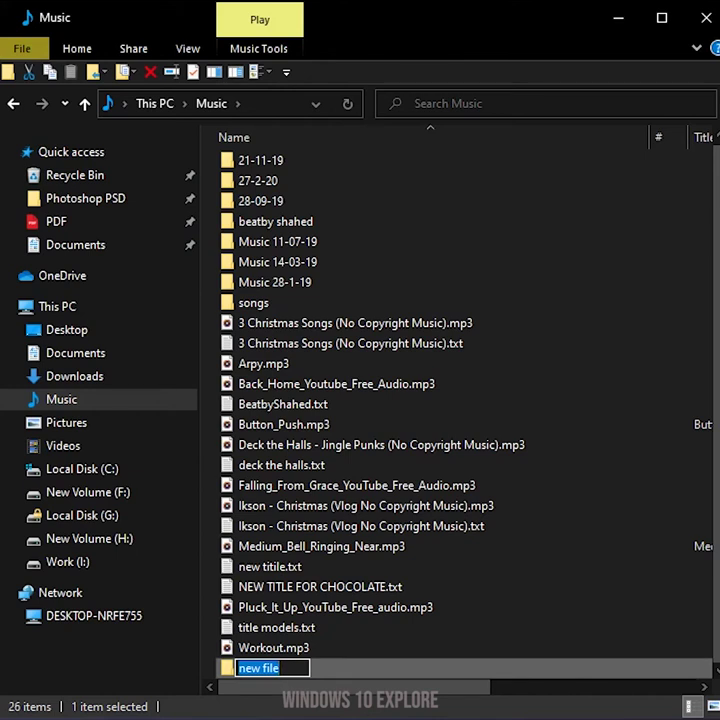
{"action": "type", "text": "old file"}
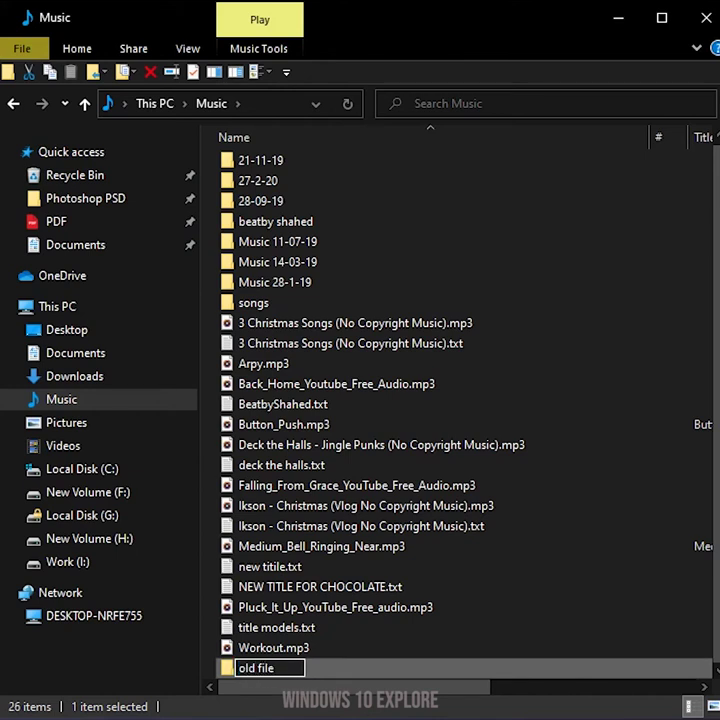
{"action": "key", "text": "Return"}
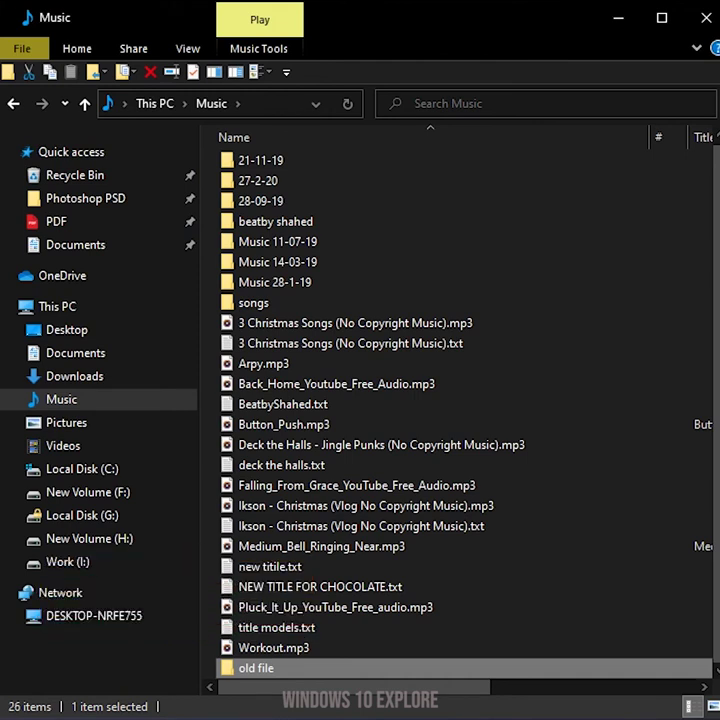
Search Music for 'deck the halls' and dismiss the suggestion list without opening a file
{"action": "key", "text": "ctrl+f"}
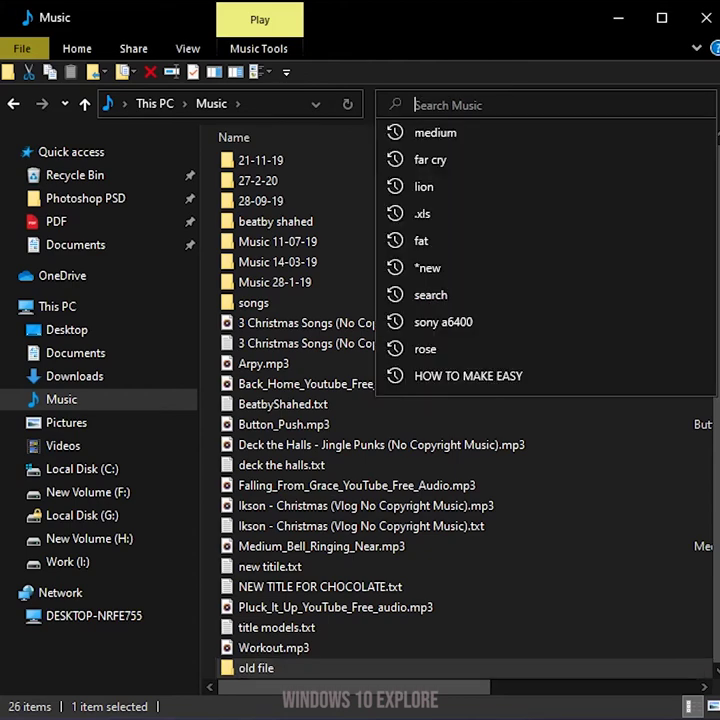
{"action": "type", "text": "deck "}
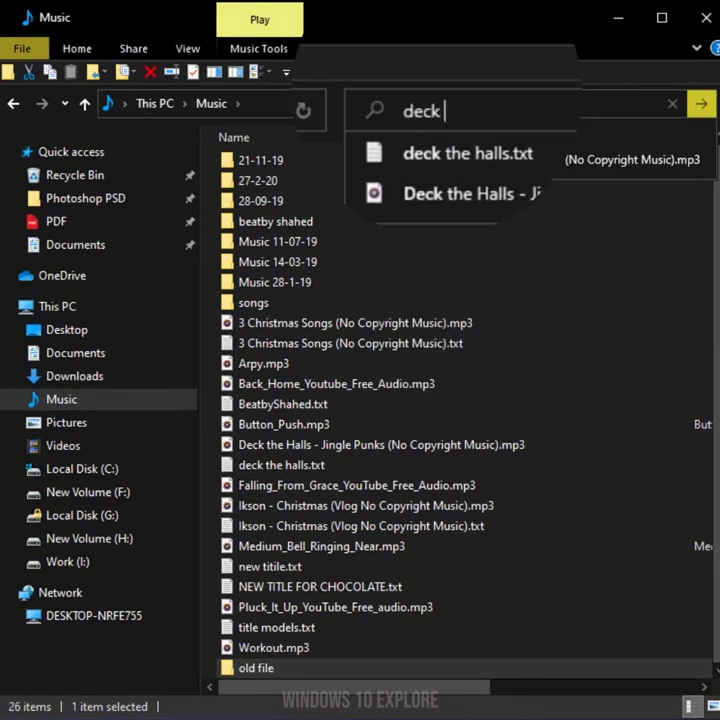
{"action": "type", "text": "the halls"}
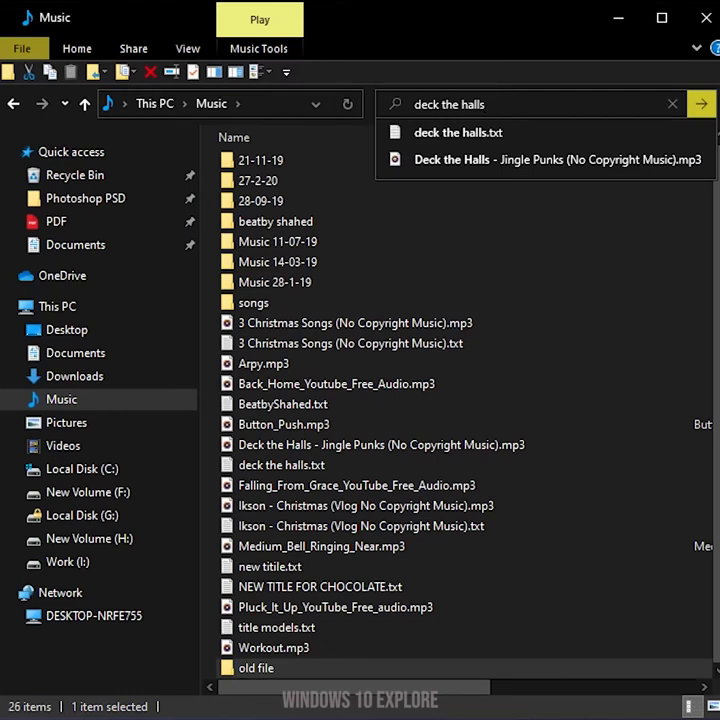
{"action": "key", "text": "Down"}
{"action": "key", "text": "Down"}
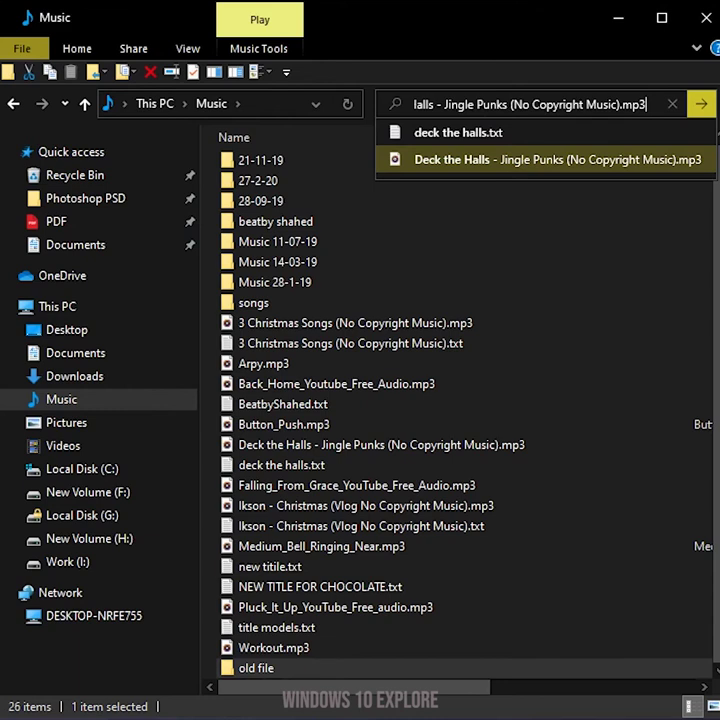
{"action": "key", "text": "Escape"}
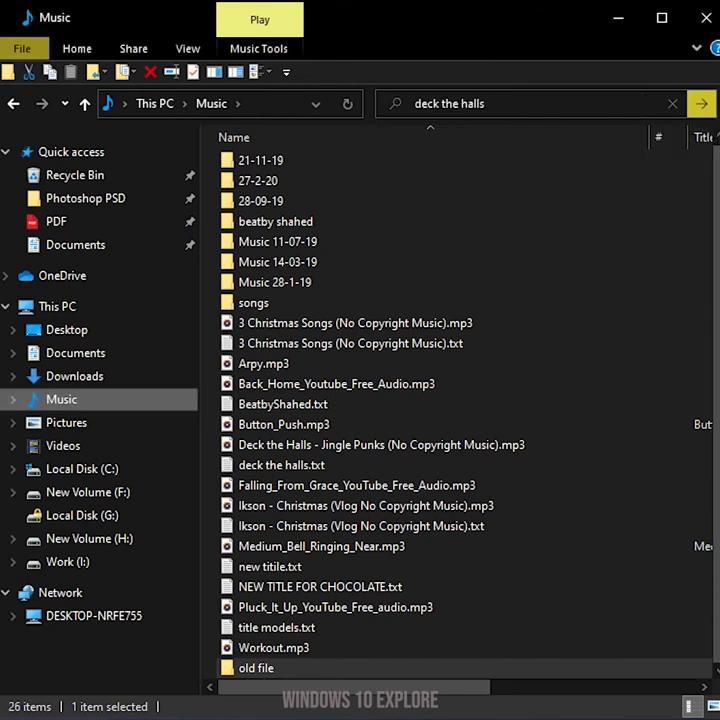
{"action": "left_click", "coordinate": [256, 668]}
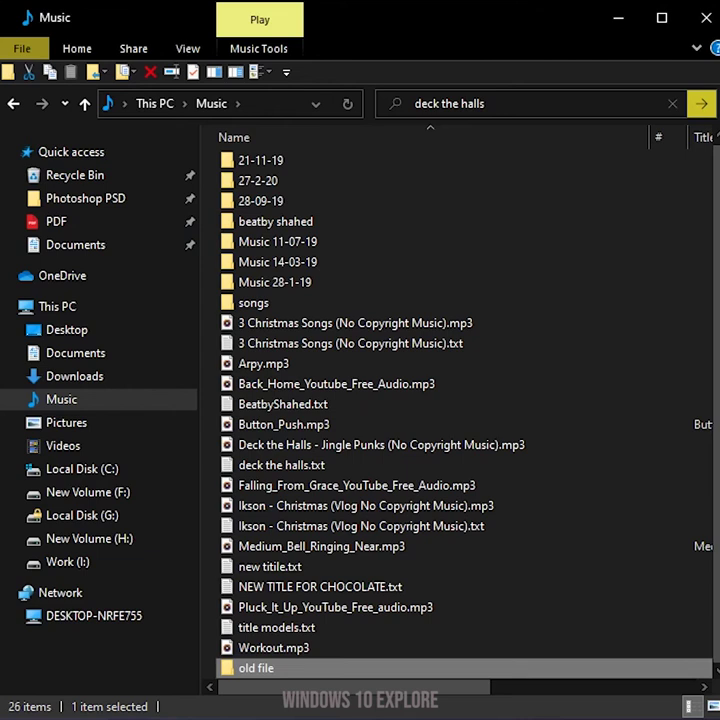
{"action": "key", "text": "alt+Return"}
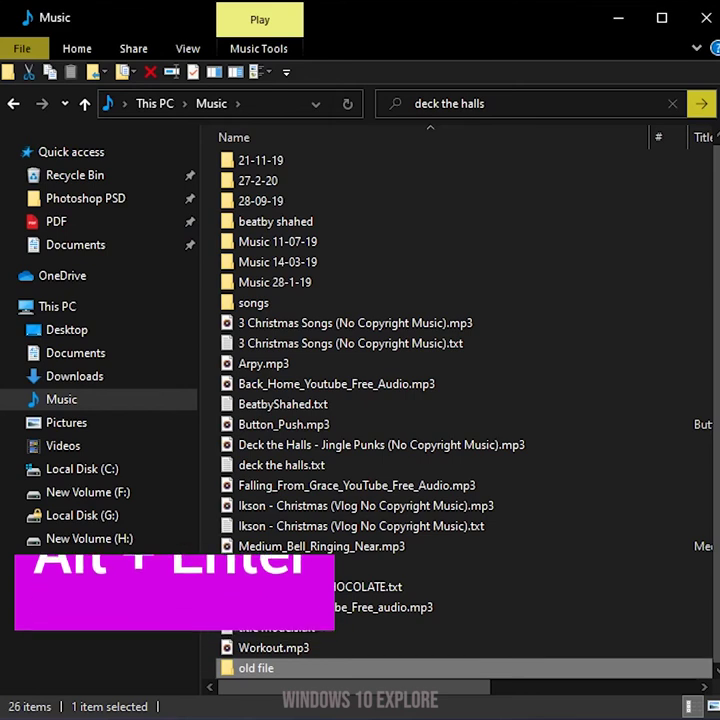
{"action": "left_click", "coordinate": [276, 627]}
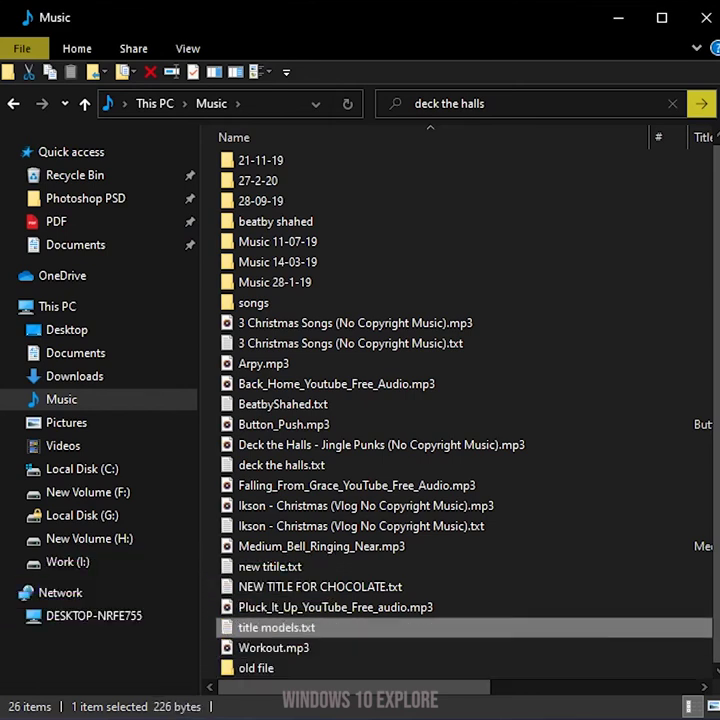
{"action": "mouse_move", "coordinate": [276, 627]}
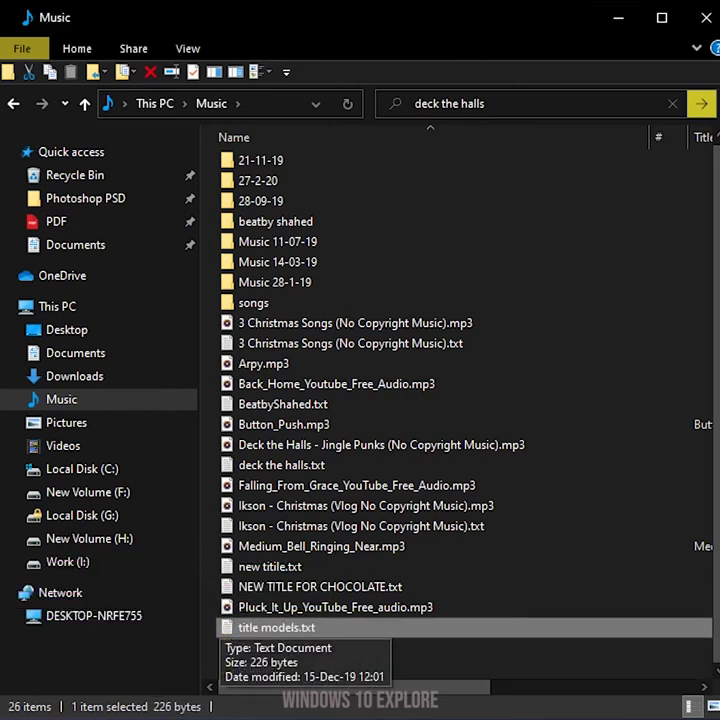
{"action": "key", "text": "alt+Return"}
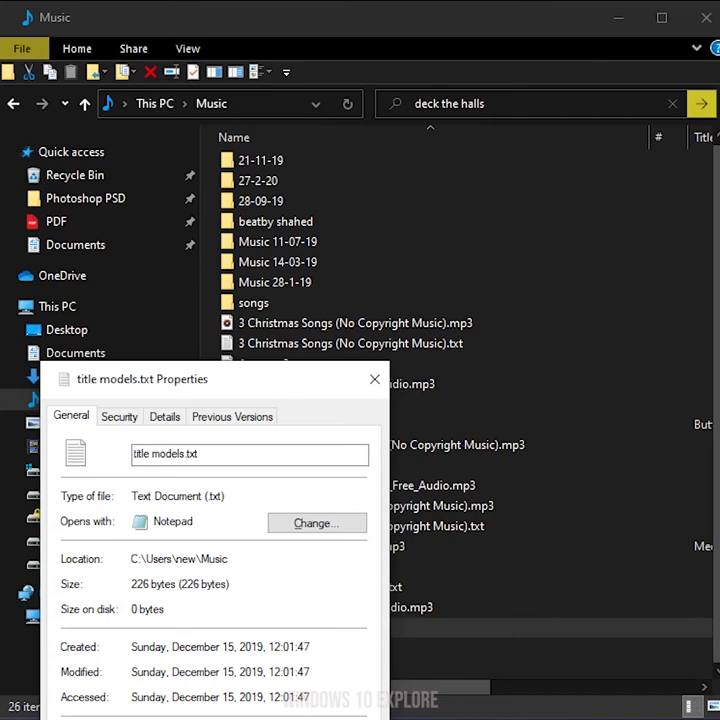
{"action": "key", "text": "Escape"}
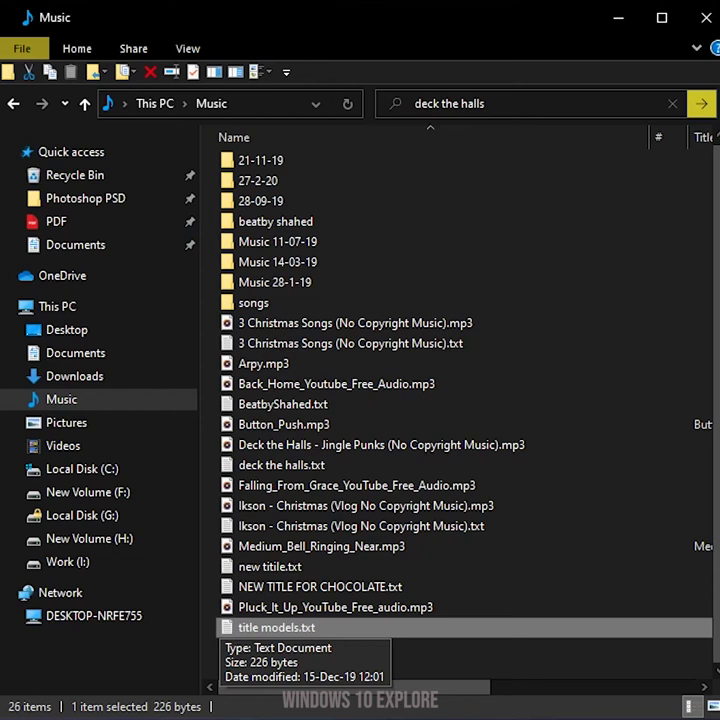
Select new titile.txt and show, then close, its context menu with Shift+F10
{"action": "key", "text": "shift+F10"}
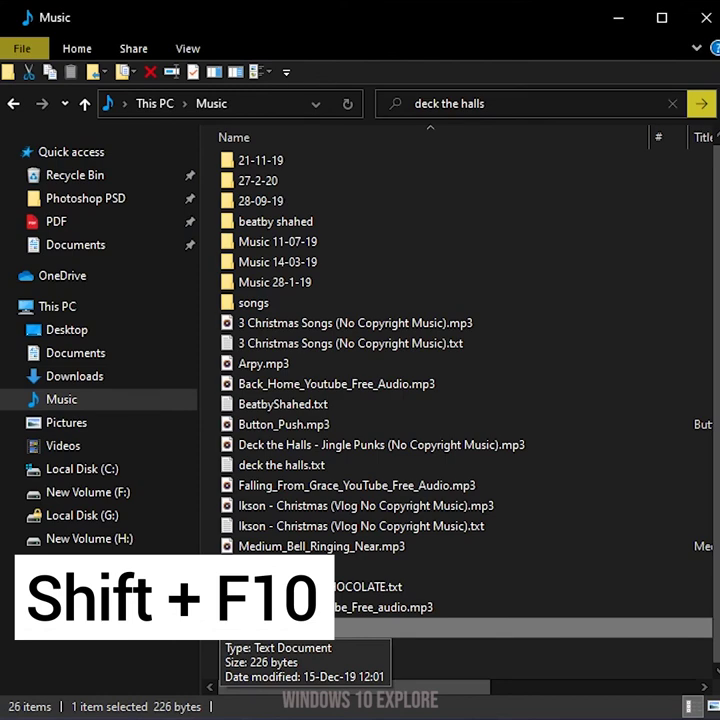
{"action": "key", "text": "Up"}
{"action": "key", "text": "Up"}
{"action": "key", "text": "Up"}
{"action": "key", "text": "Up"}
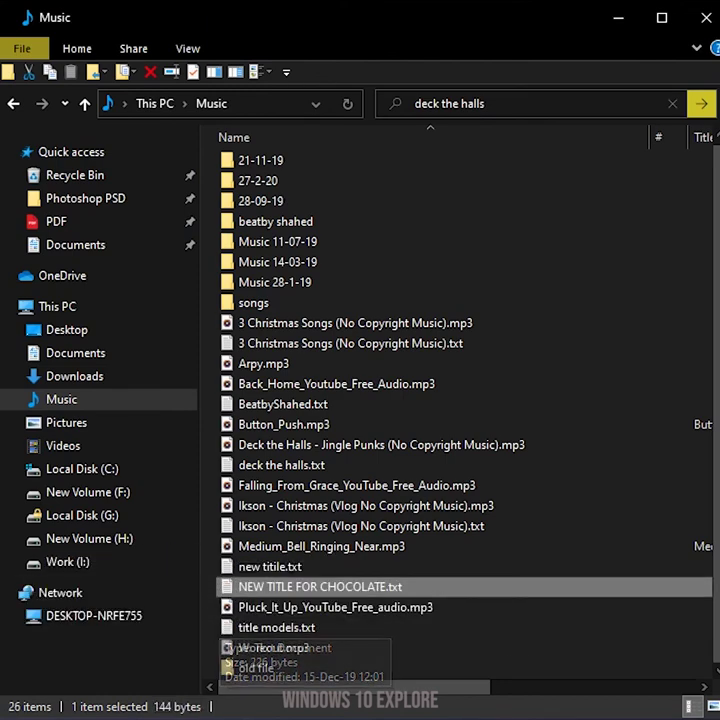
{"action": "key", "text": "Up"}
{"action": "key", "text": "Up"}
{"action": "key", "text": "Down"}
{"action": "key", "text": "Down"}
{"action": "key", "text": "Down"}
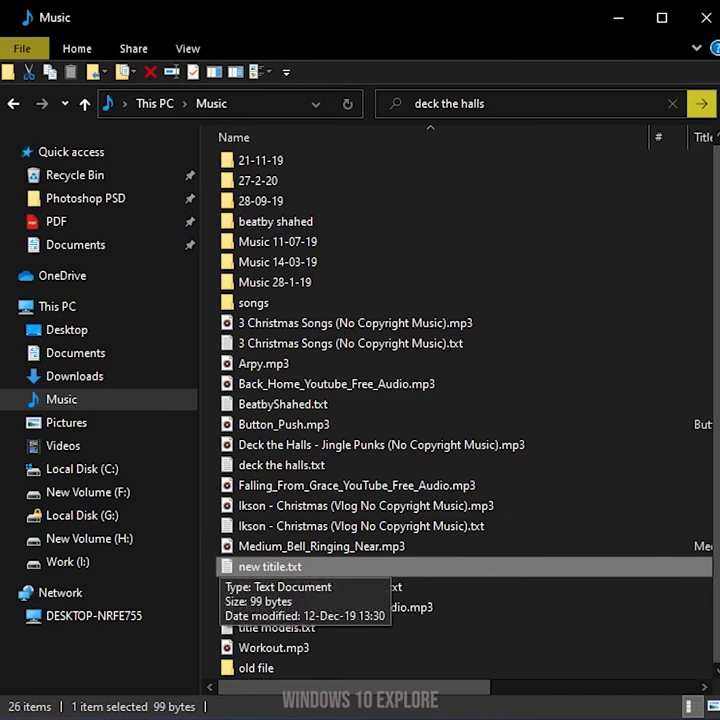
{"action": "key", "text": "shift+F10"}
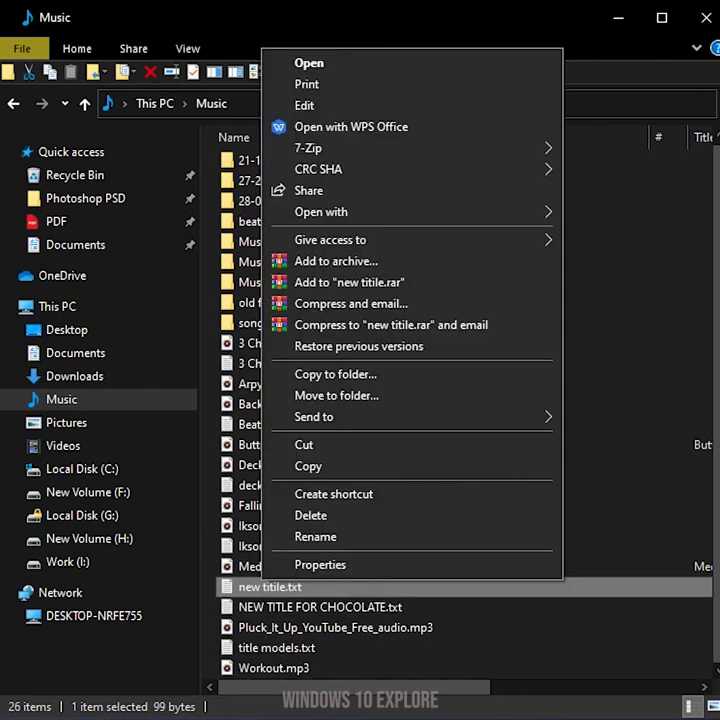
{"action": "key", "text": "Escape"}
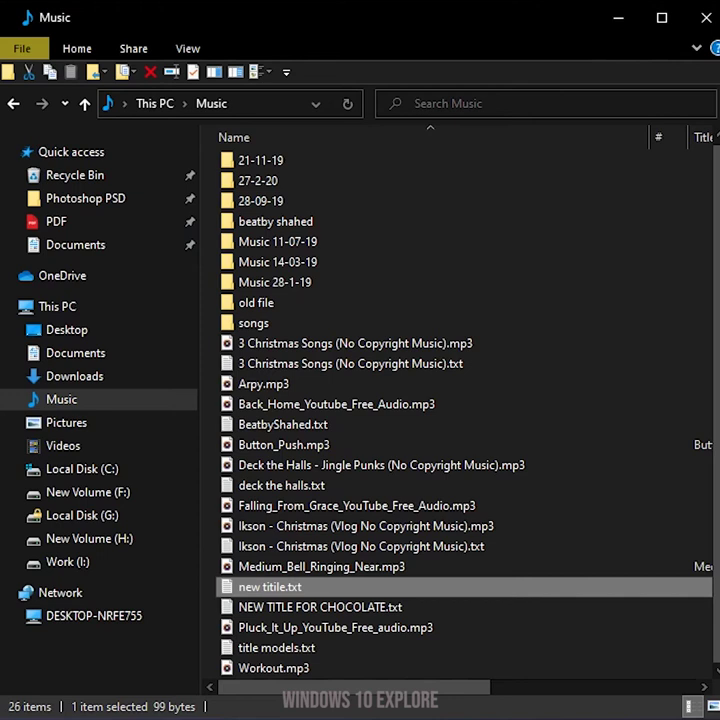
Preview new titile.txt with Alt+P, then turn the preview pane off
{"action": "key", "text": "alt+p"}
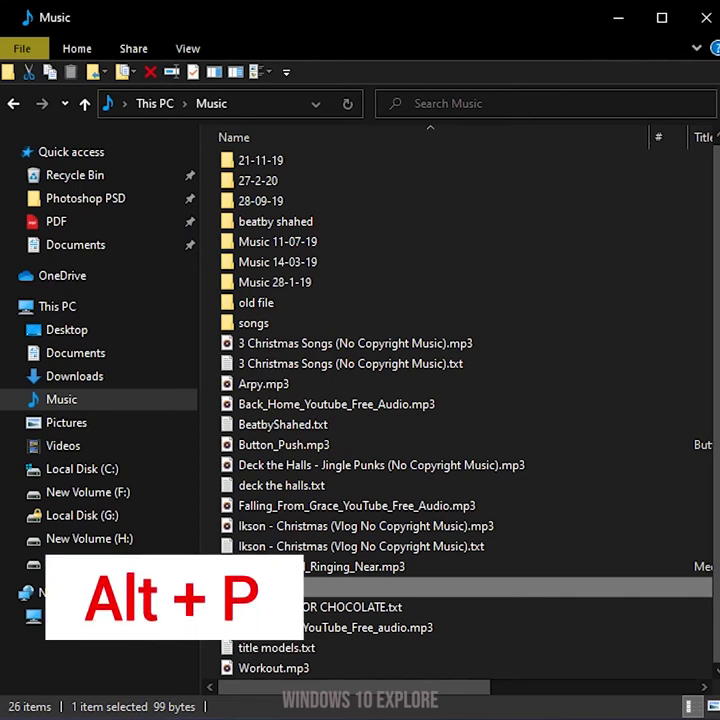
{"action": "left_click", "coordinate": [321, 566]}
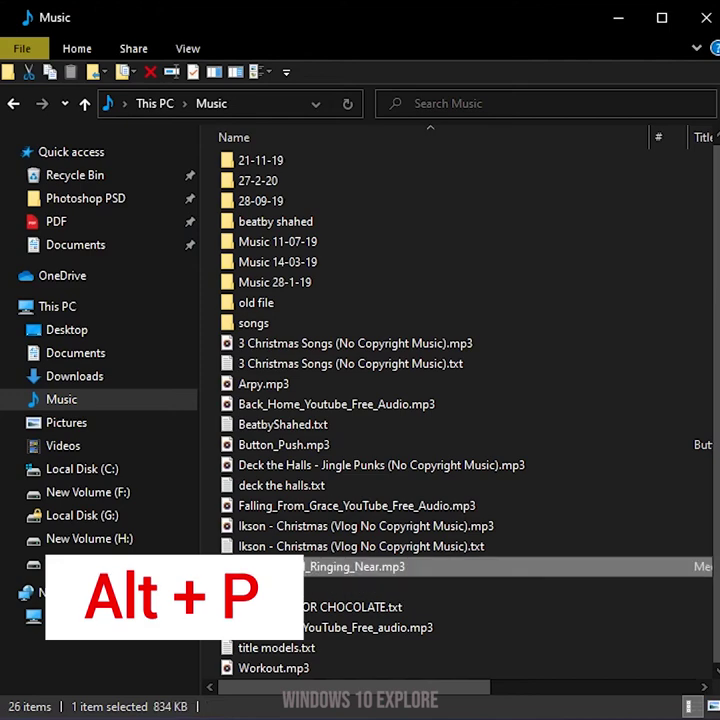
{"action": "left_click", "coordinate": [270, 587]}
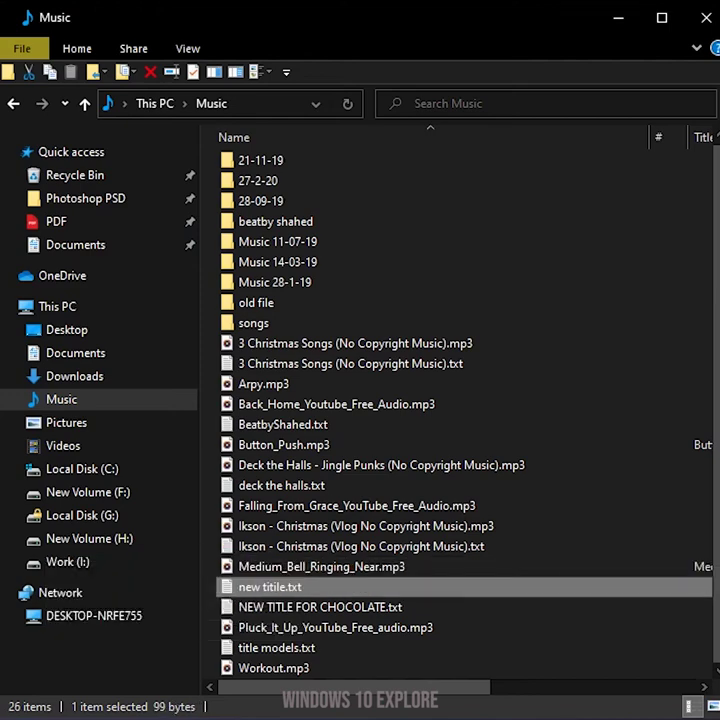
{"action": "key", "text": "alt+p"}
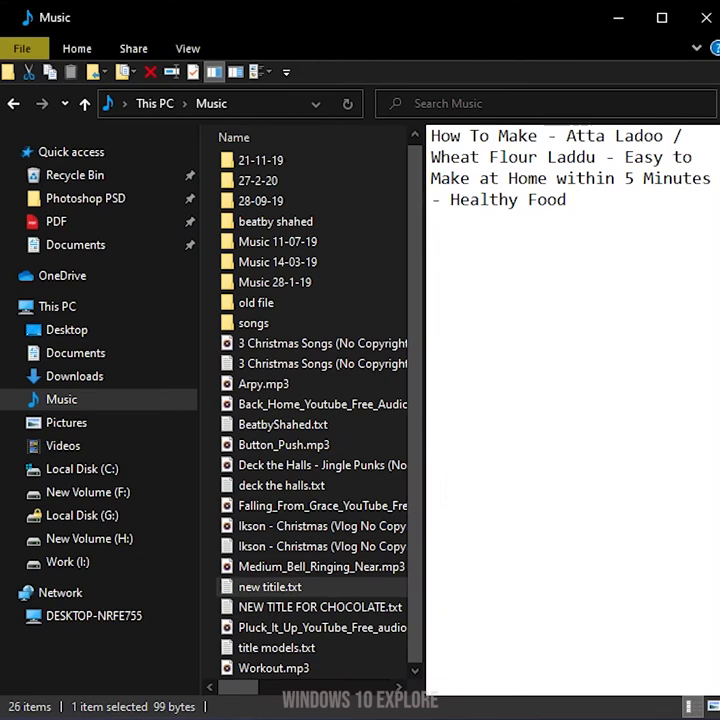
{"action": "key", "text": "alt+p"}
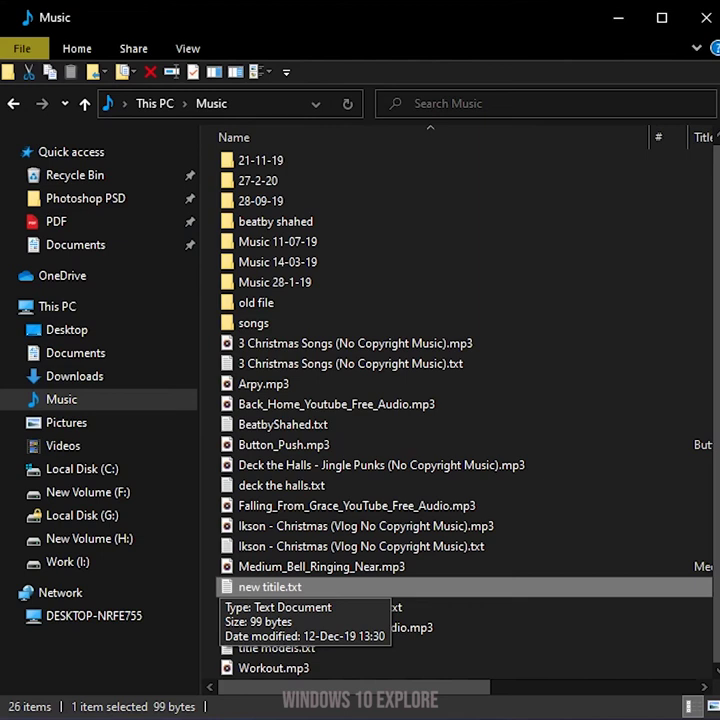
Enter 'videos' in the address bar to go to the Videos folder
{"action": "key", "text": "ctrl+l"}
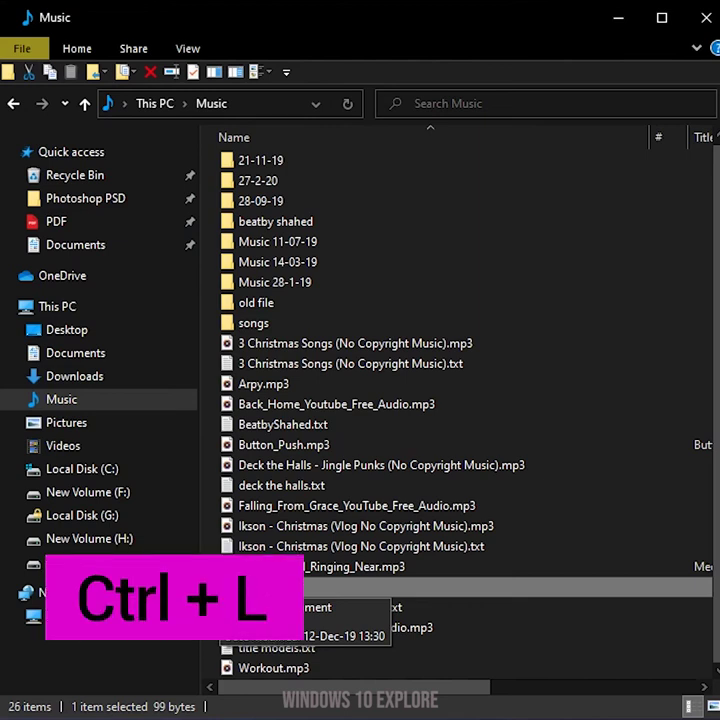
{"action": "key", "text": "ctrl+l"}
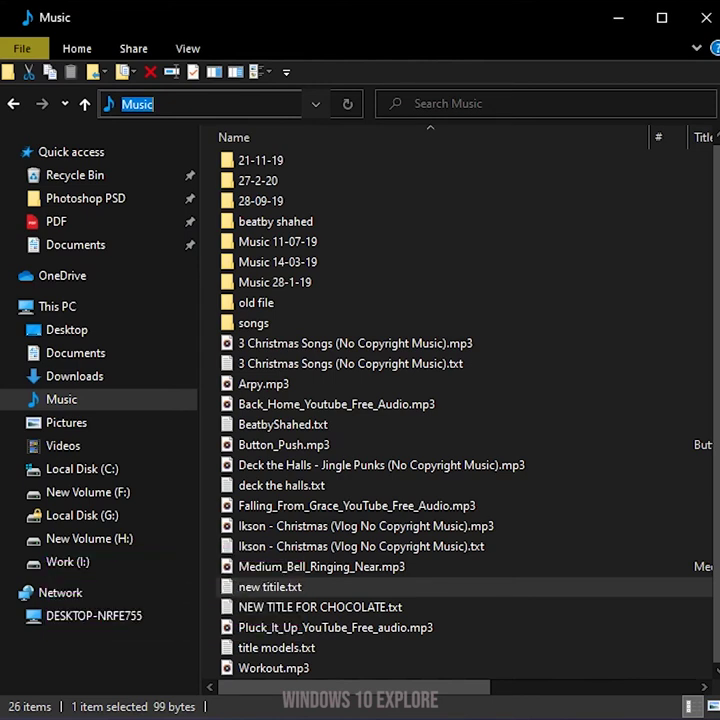
{"action": "type", "text": "videos"}
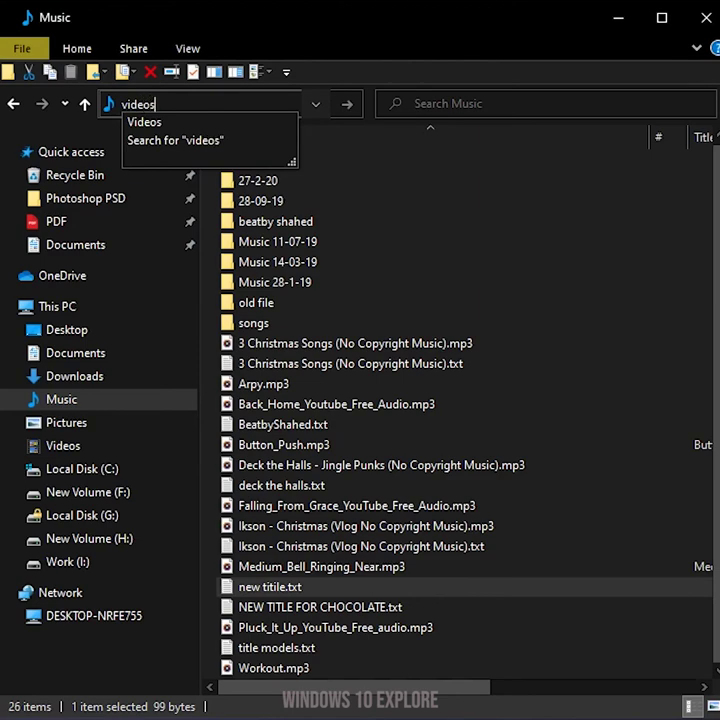
{"action": "key", "text": "Return"}
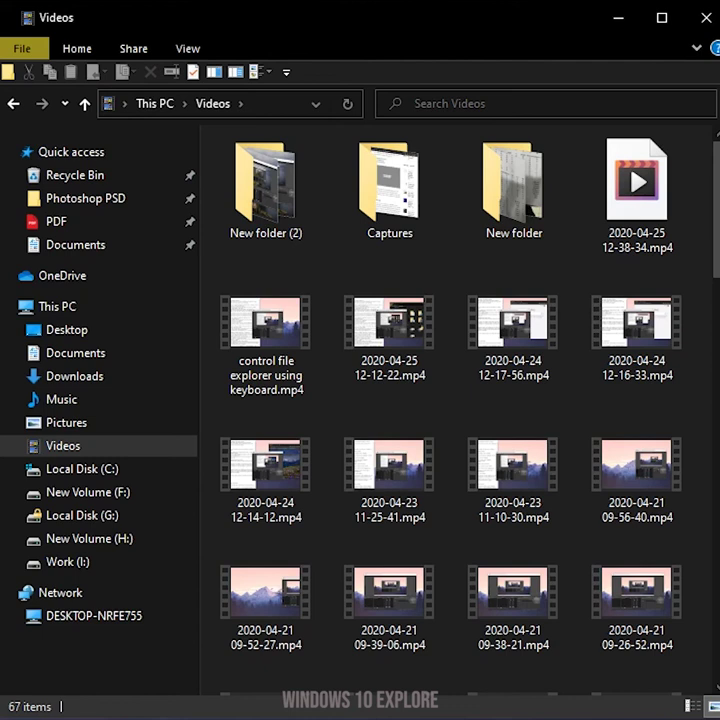
{"action": "key", "text": "alt"}
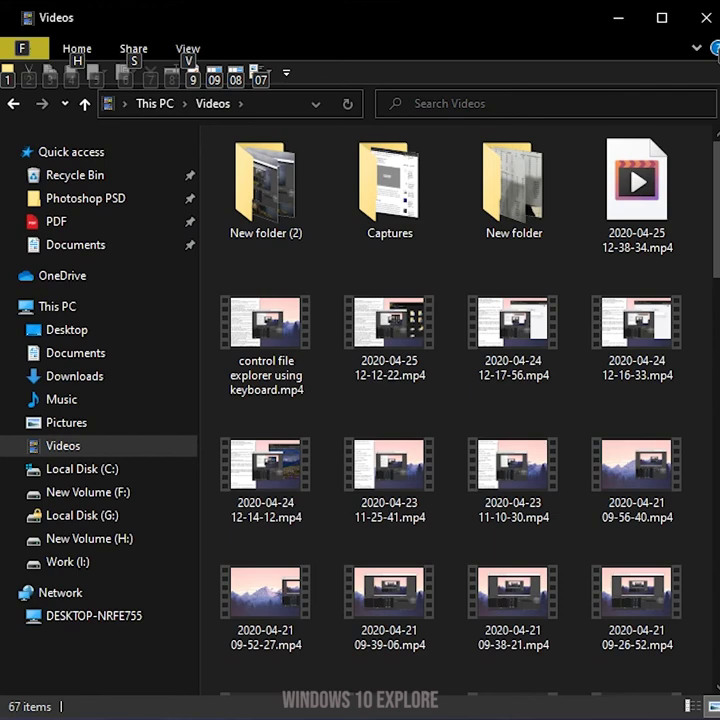
{"action": "key", "text": "h"}
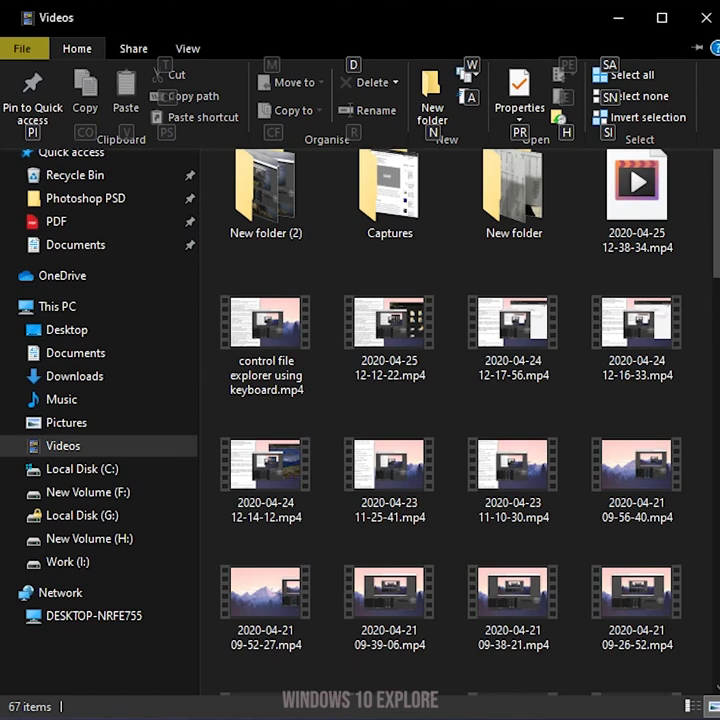
{"action": "key", "text": "Escape"}
{"action": "key", "text": "Escape"}
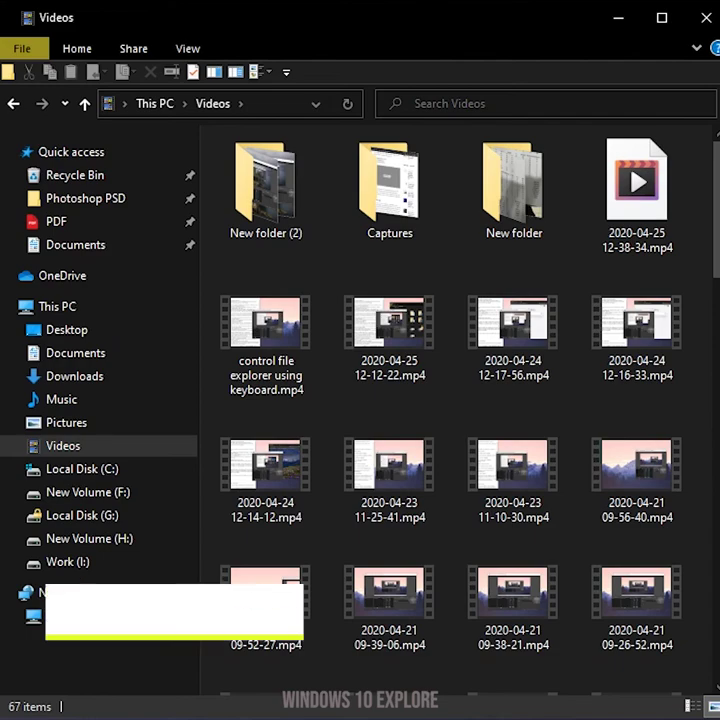
Open Windows Settings with Win+I, enter Ease of Access, and move down its page list
{"action": "key", "text": "super+i"}
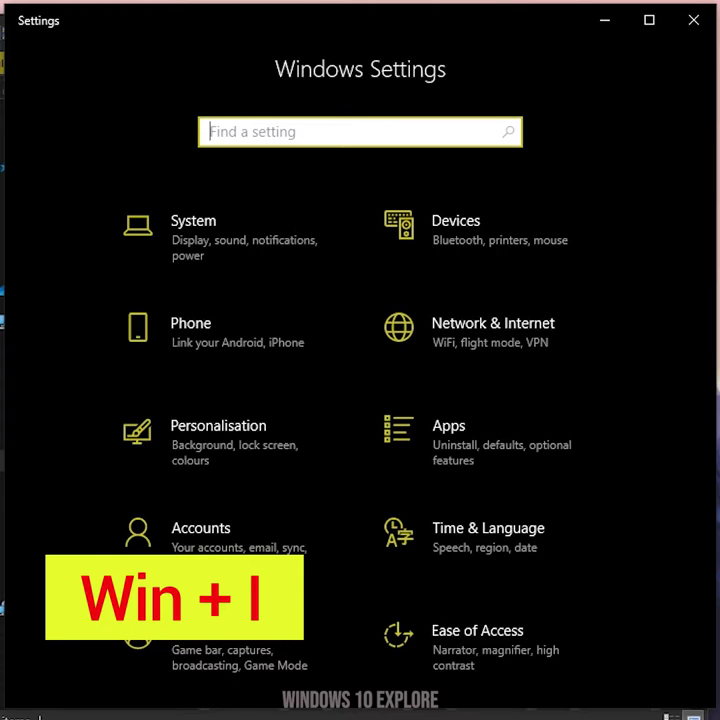
{"action": "key", "text": "Tab"}
{"action": "key", "text": "Tab"}
{"action": "key", "text": "Tab"}
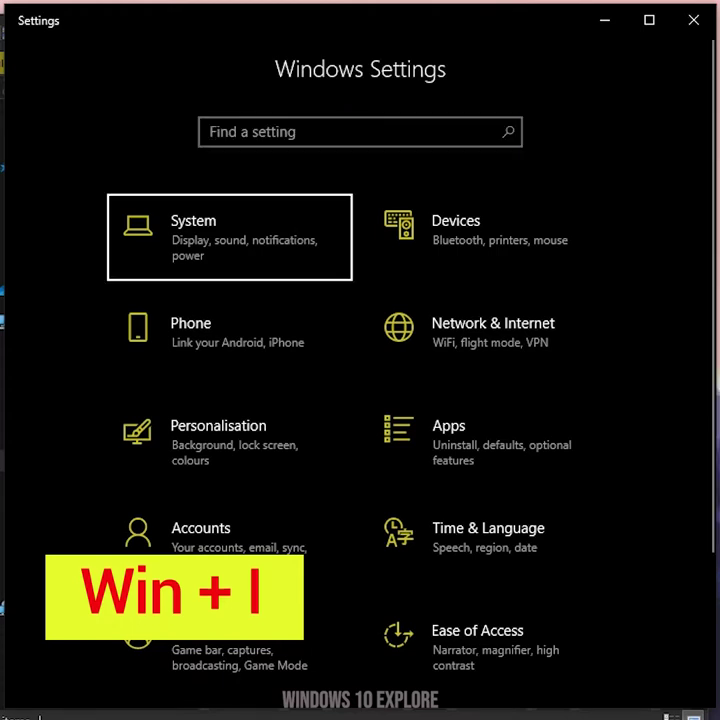
{"action": "key", "text": "Down"}
{"action": "key", "text": "Down"}
{"action": "key", "text": "Down"}
{"action": "key", "text": "Down"}
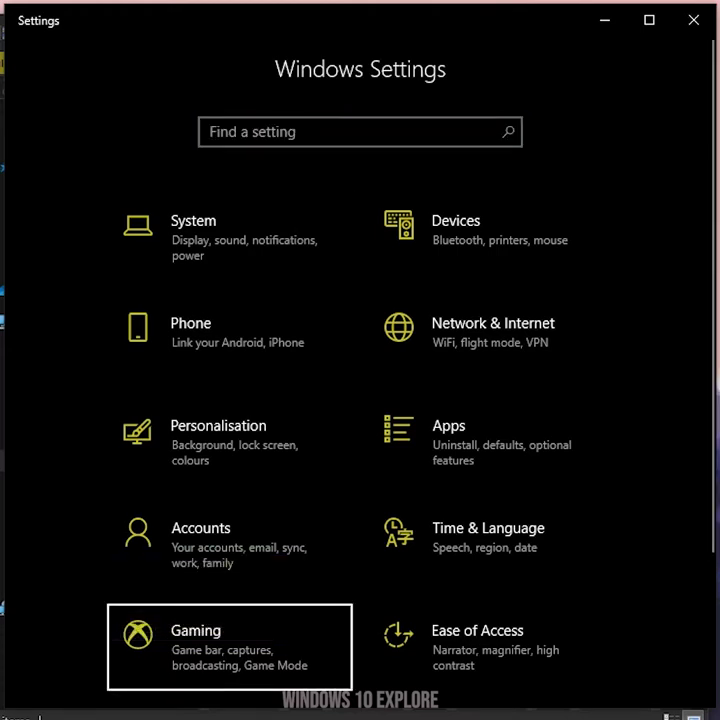
{"action": "key", "text": "Right"}
{"action": "key", "text": "Return"}
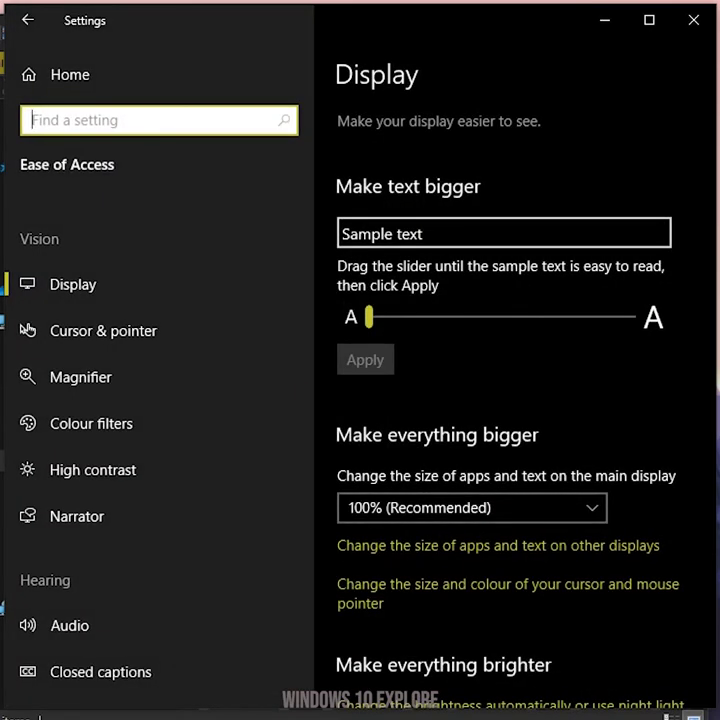
{"action": "key", "text": "Tab"}
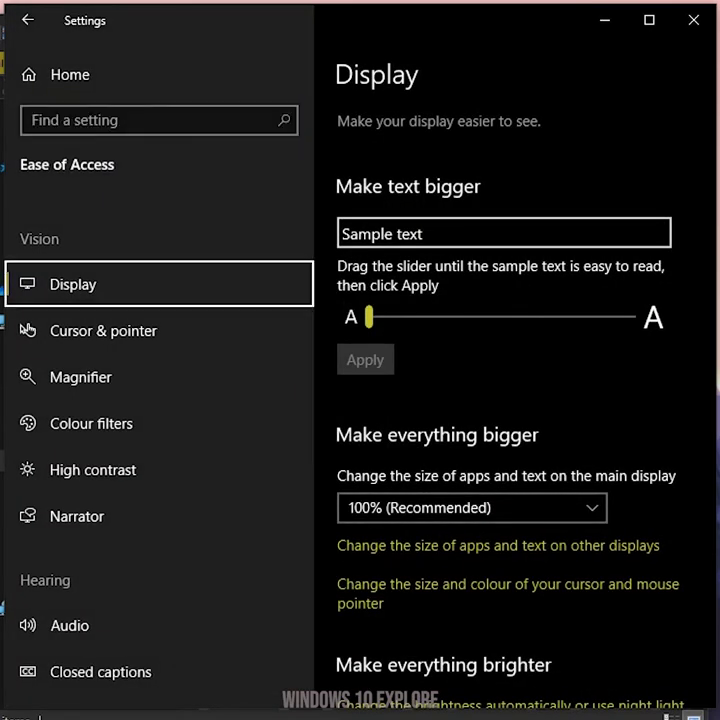
{"action": "key", "text": "Down"}
{"action": "key", "text": "Down"}
{"action": "key", "text": "Down"}
{"action": "key", "text": "Down"}
{"action": "key", "text": "Down"}
{"action": "key", "text": "Down"}
{"action": "key", "text": "Down"}
{"action": "key", "text": "Down"}
{"action": "key", "text": "Down"}
{"action": "key", "text": "Down"}
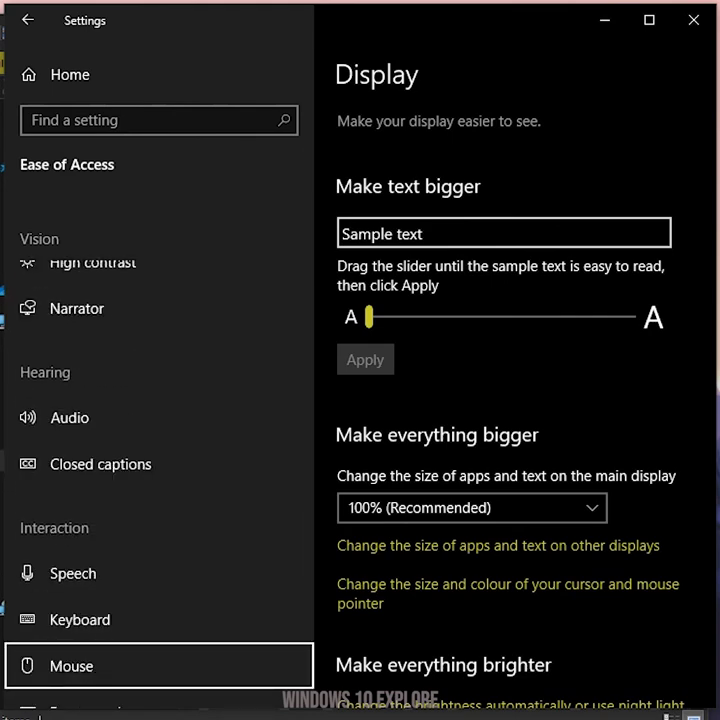
Open the Mouse page and switch the Mouse Keys toggle On
{"action": "key", "text": "Return"}
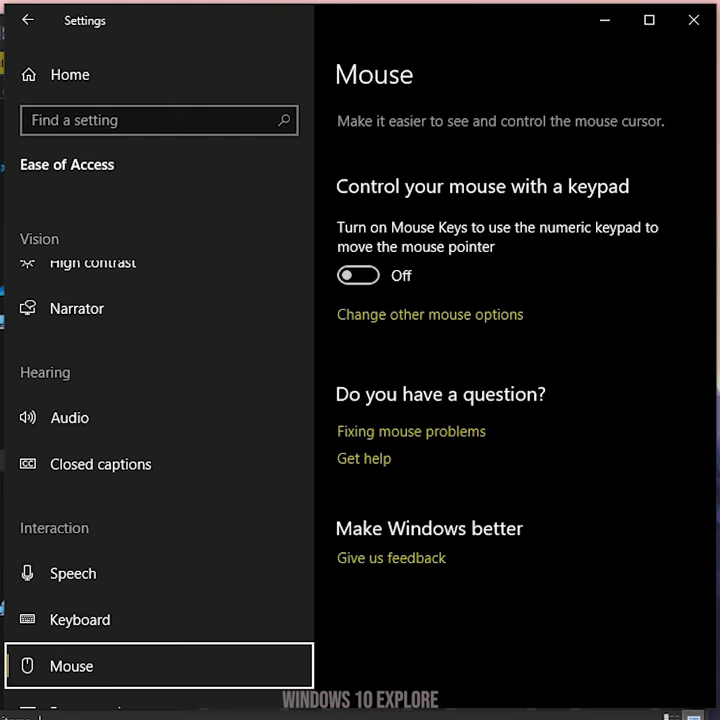
{"action": "key", "text": "Tab"}
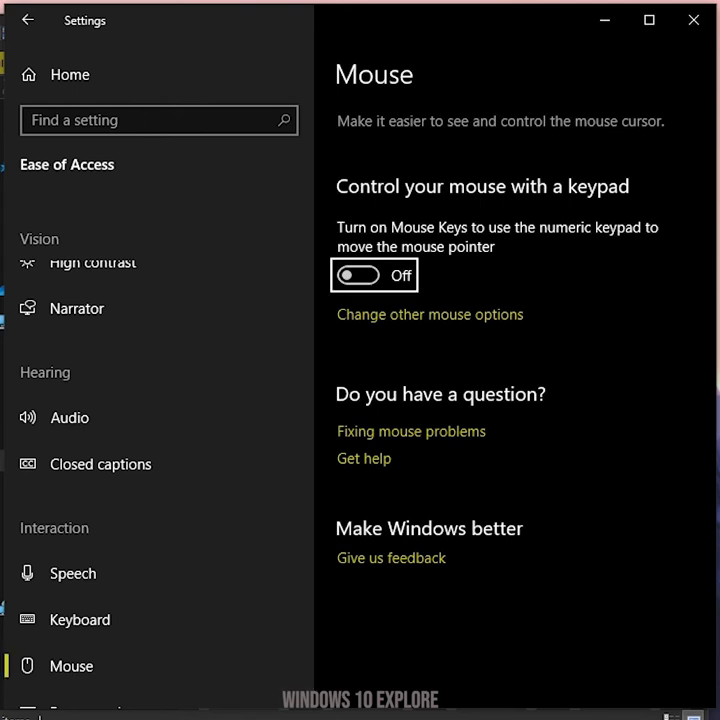
{"action": "key", "text": "space"}
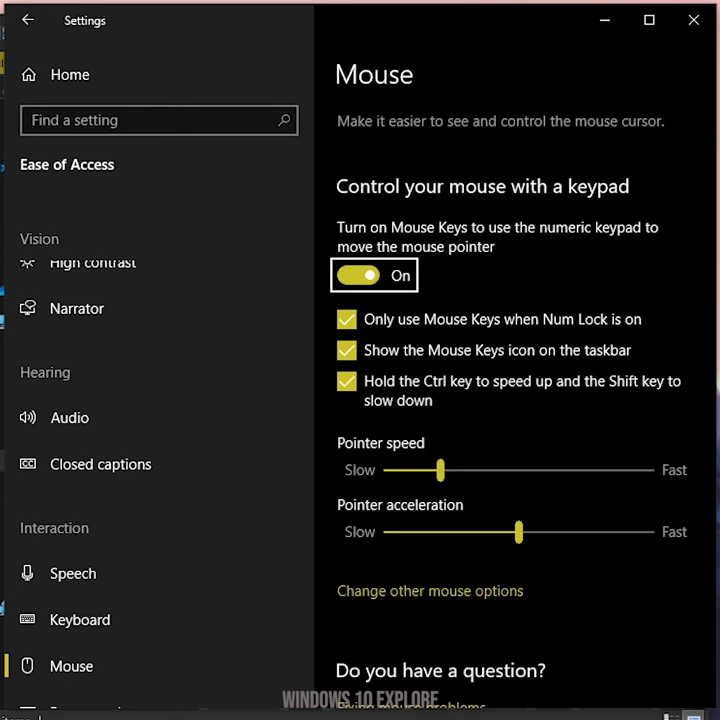
Uncheck 'Only use Mouse Keys when Num Lock is on'
{"action": "key", "text": "Tab"}
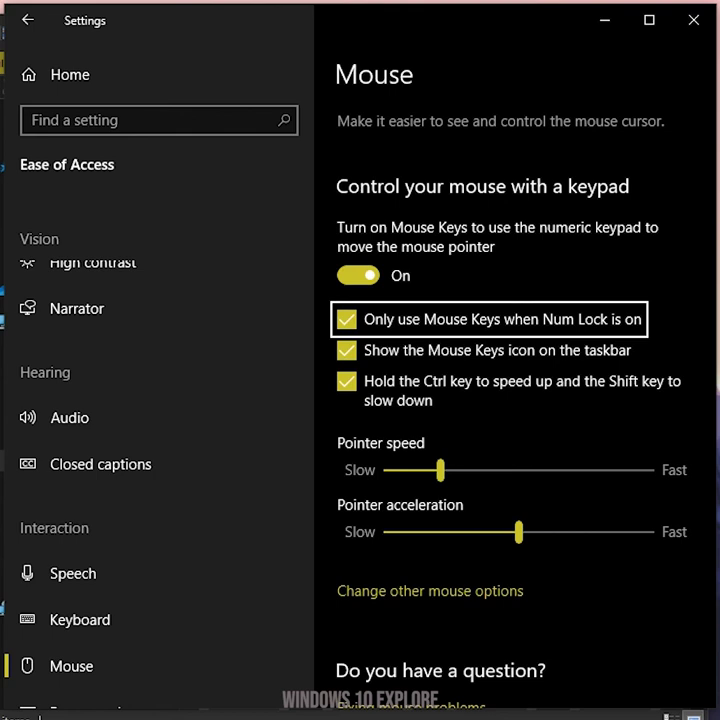
{"action": "key", "text": "space"}
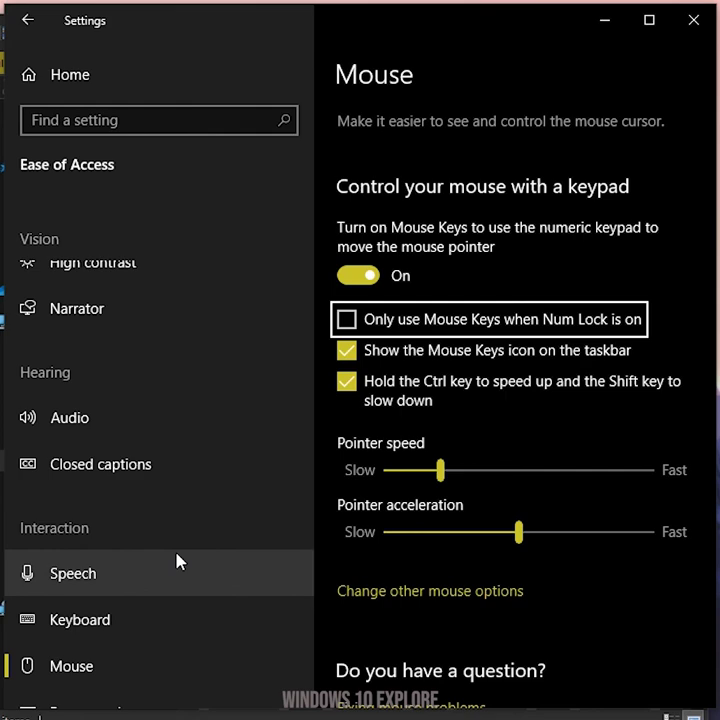
Go to the Speech page under Interaction to view dictation and Cortana settings
{"action": "left_click", "coordinate": [177, 561]}
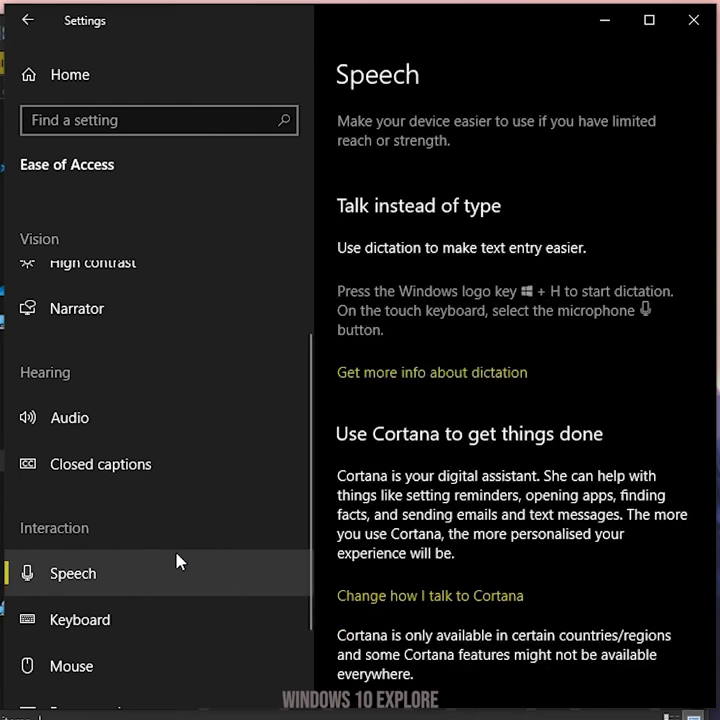